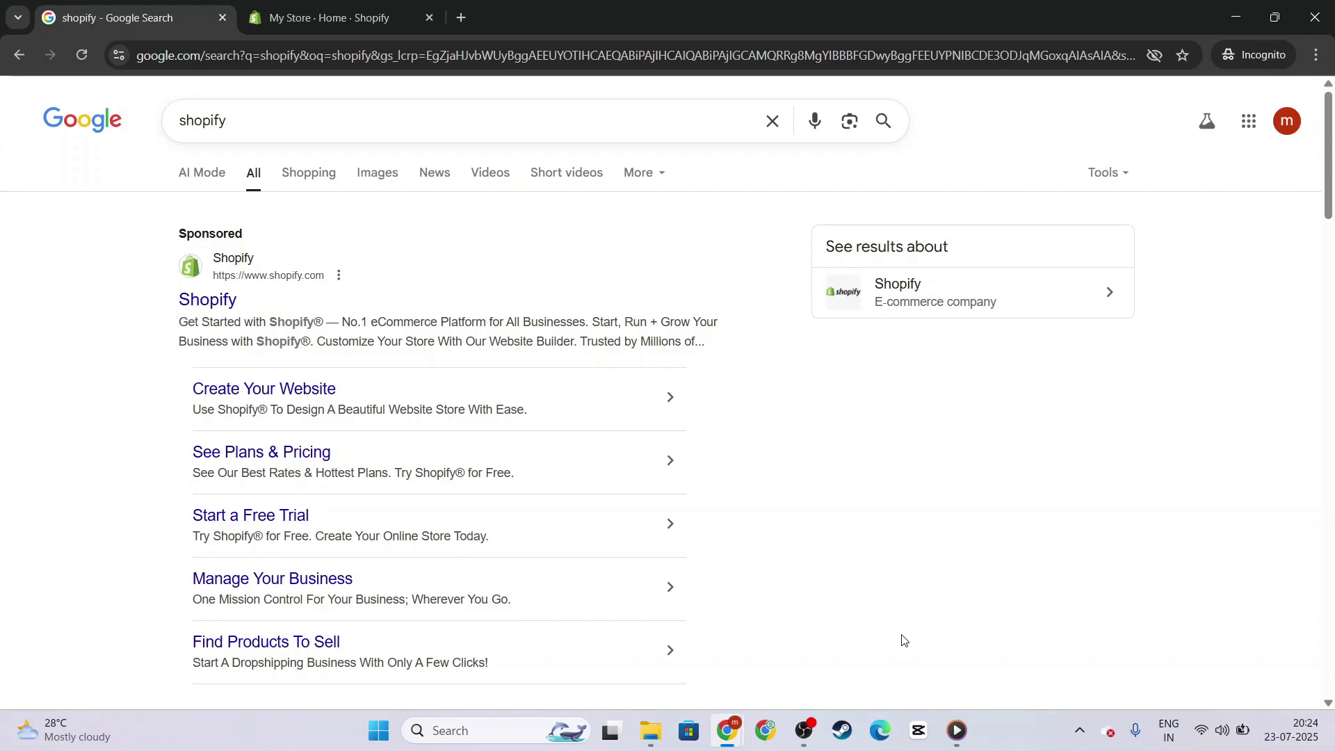
- Switch to the Shopify store admin and examine its language settings, including the published languages and the Translate & Adapt app entry
left_click(346, 19)
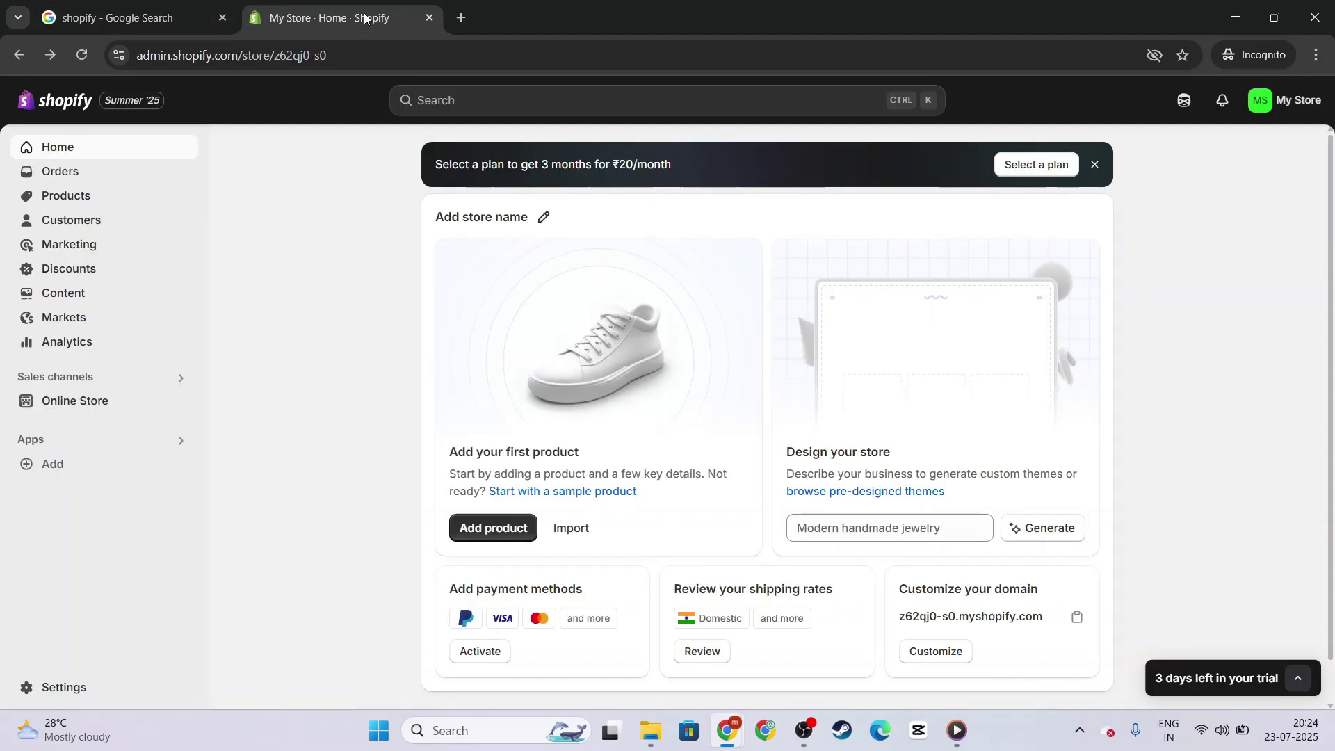
left_click(113, 694)
scroll(349, 515, "down", 3)
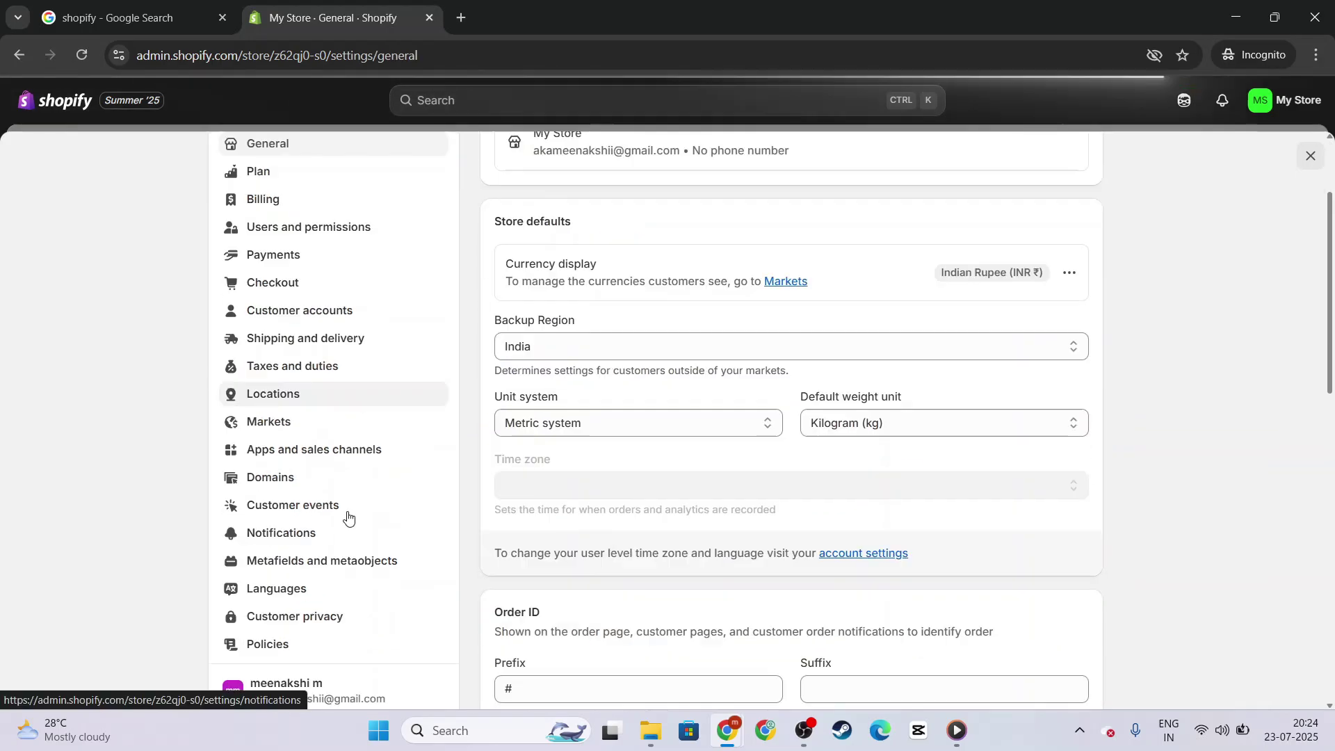
left_click(342, 542)
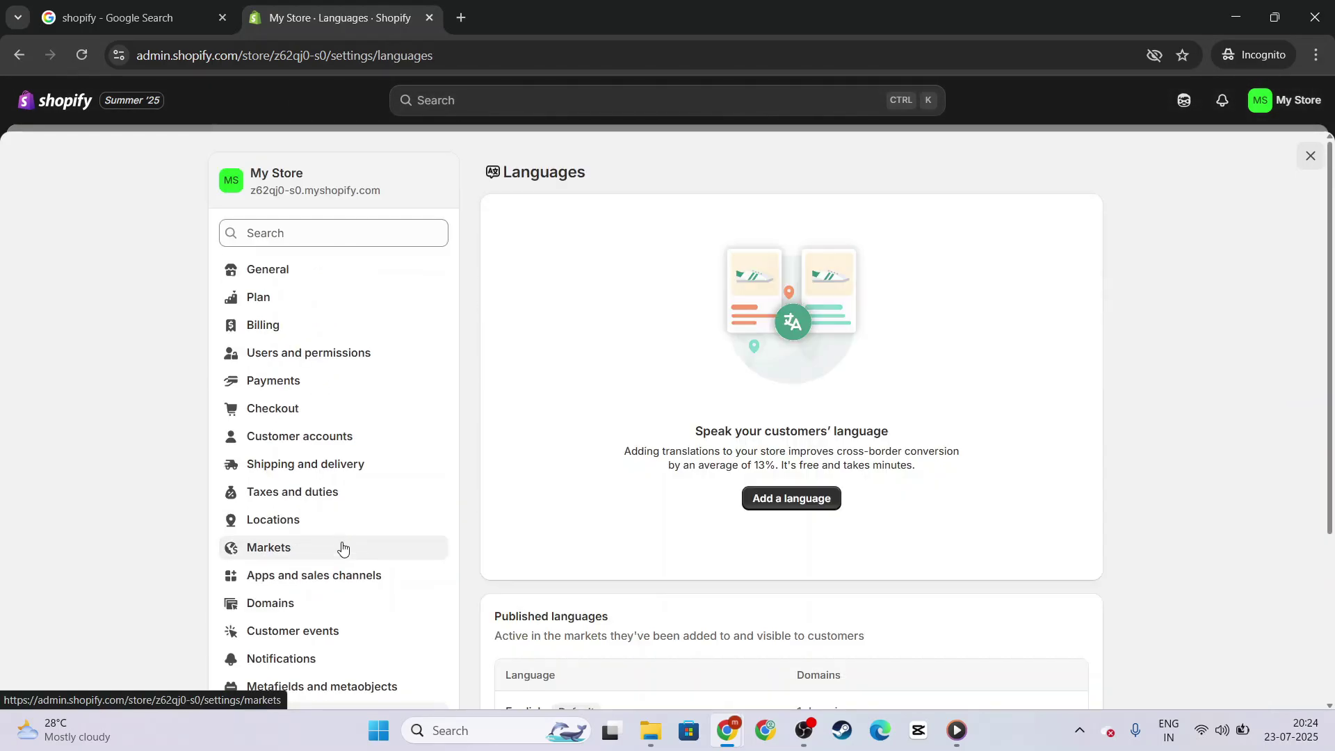
scroll(1002, 546, "down", 3)
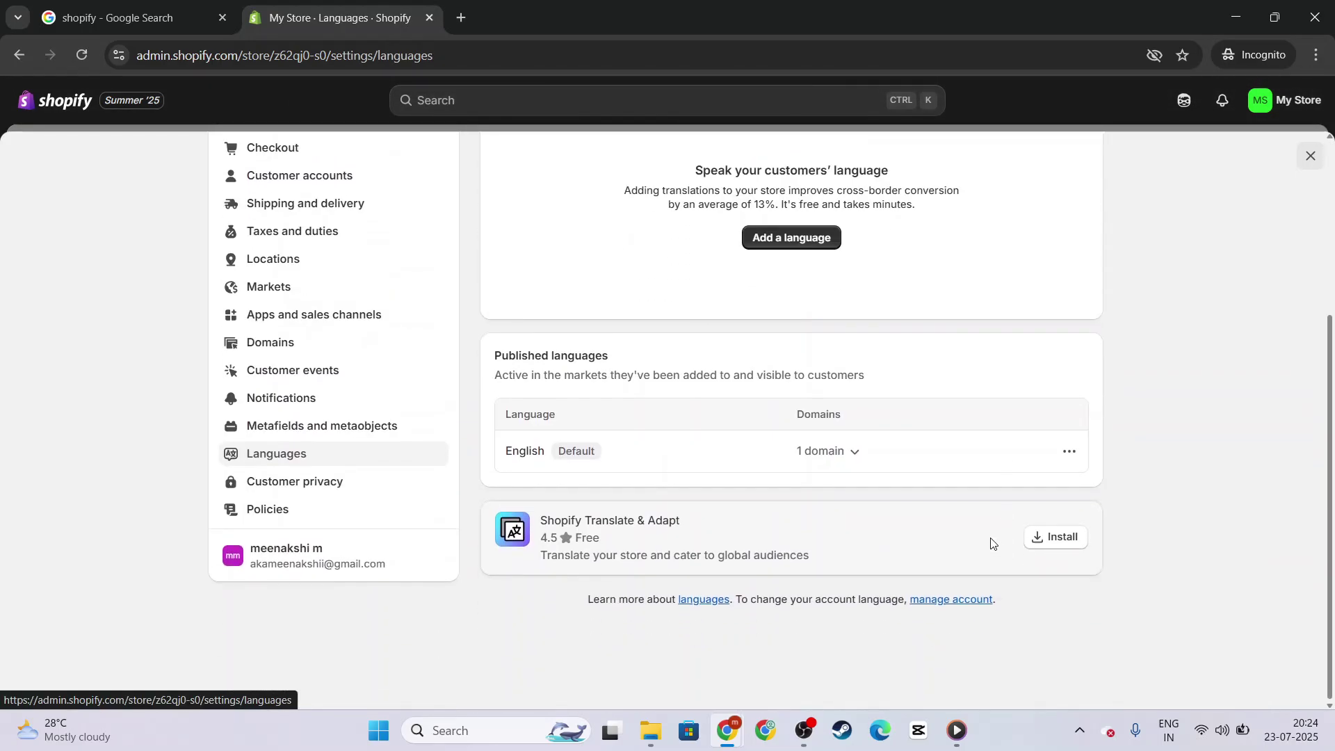
scroll(993, 544, "up", 3)
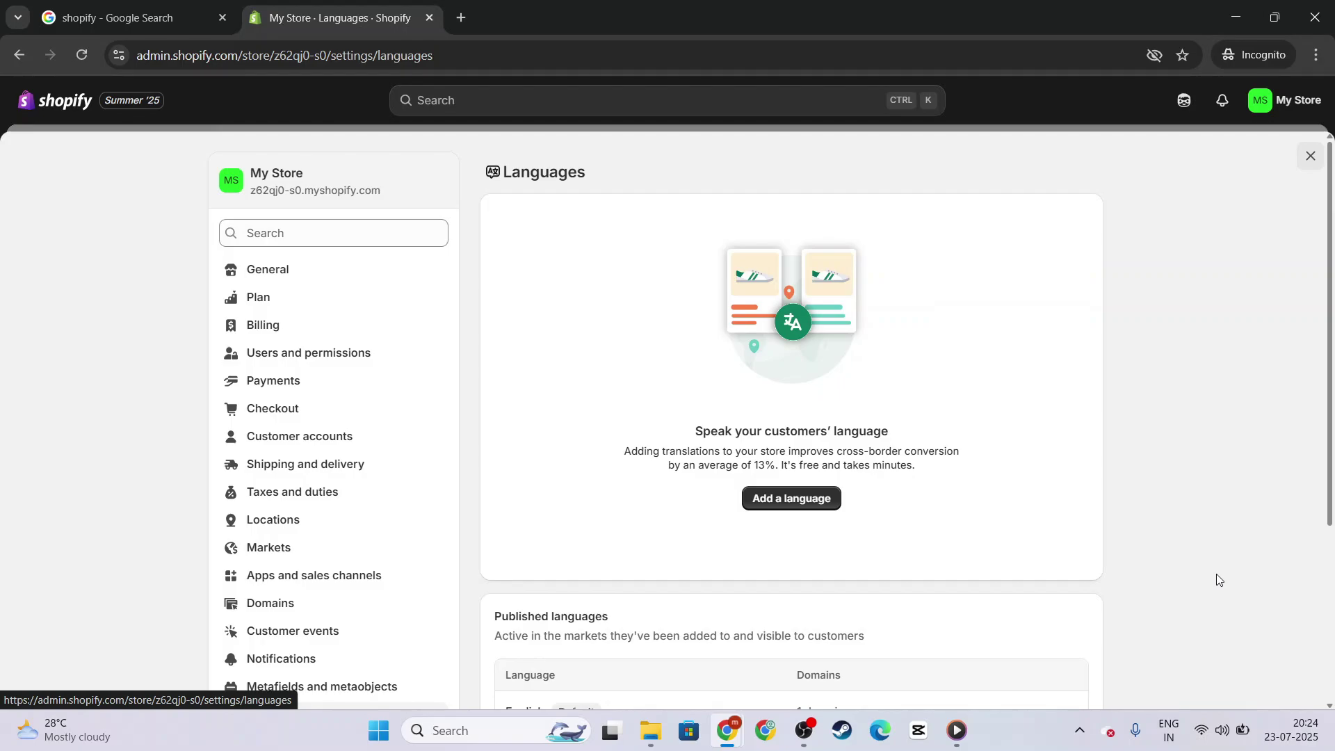
- Look through the languages that can be added to the store, and dismiss the language selection without choosing one
left_click(796, 502)
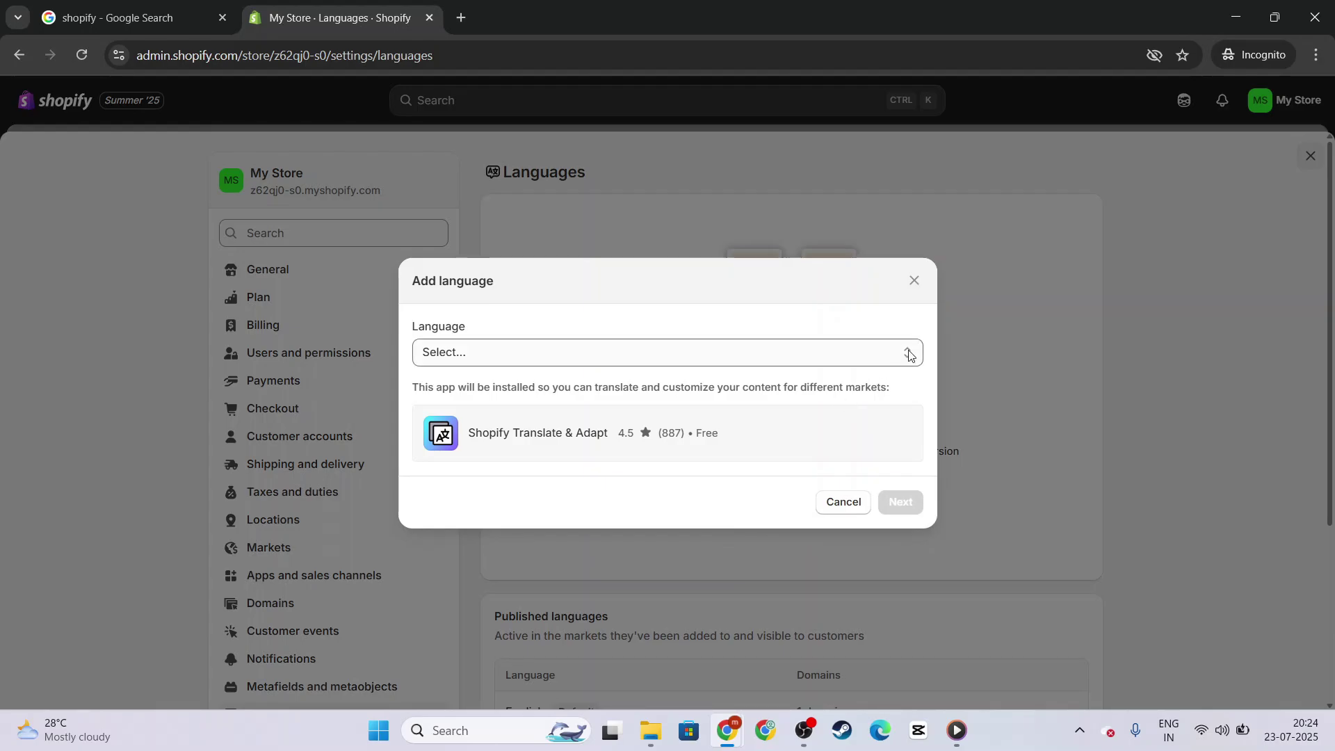
left_click(910, 355)
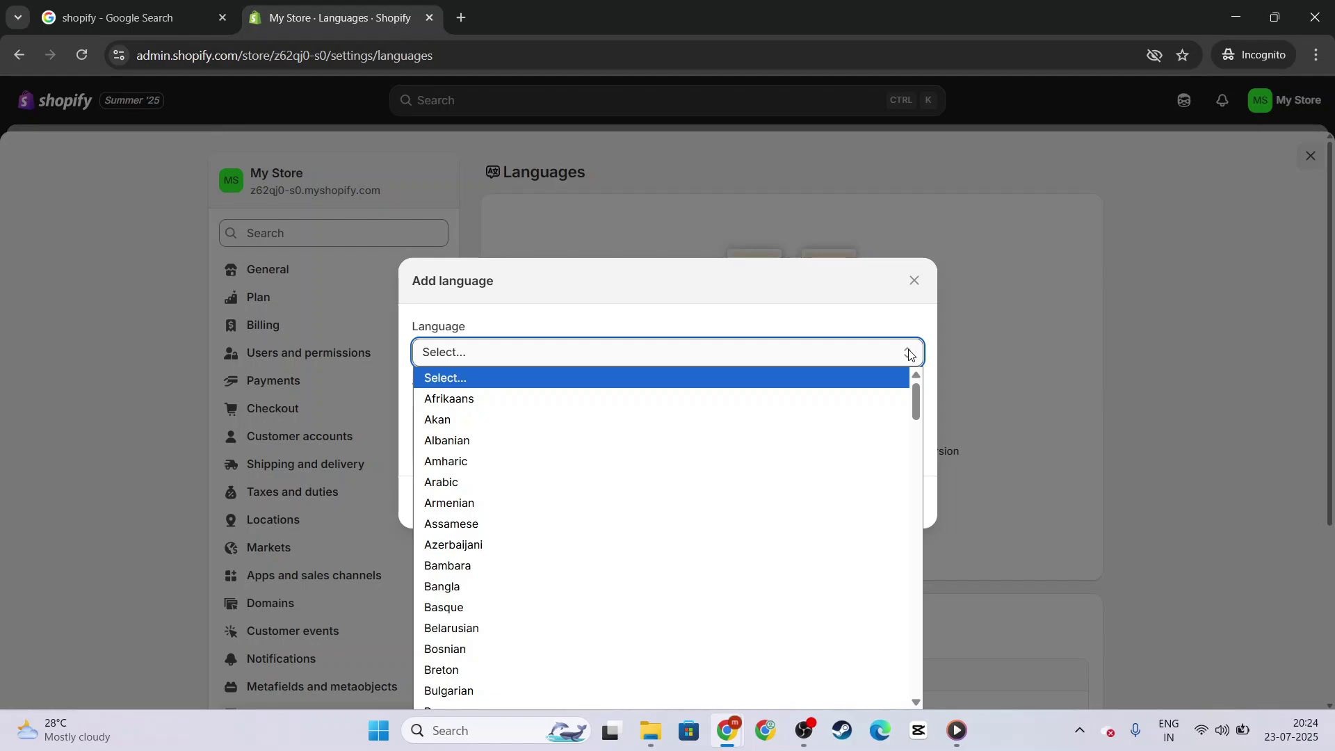
left_click(910, 354)
left_click(907, 359)
scroll(730, 528, "down", 8)
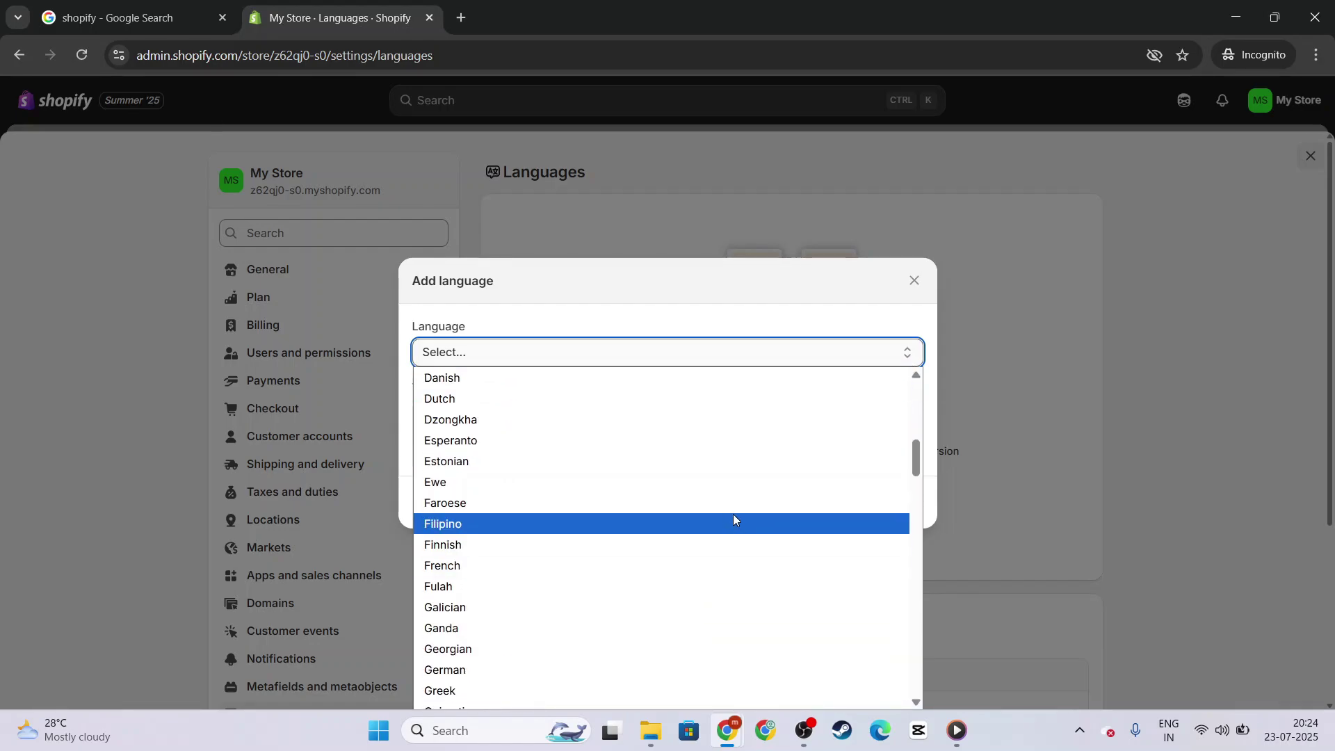
scroll(733, 520, "down", 12)
scroll(734, 521, "up", 11)
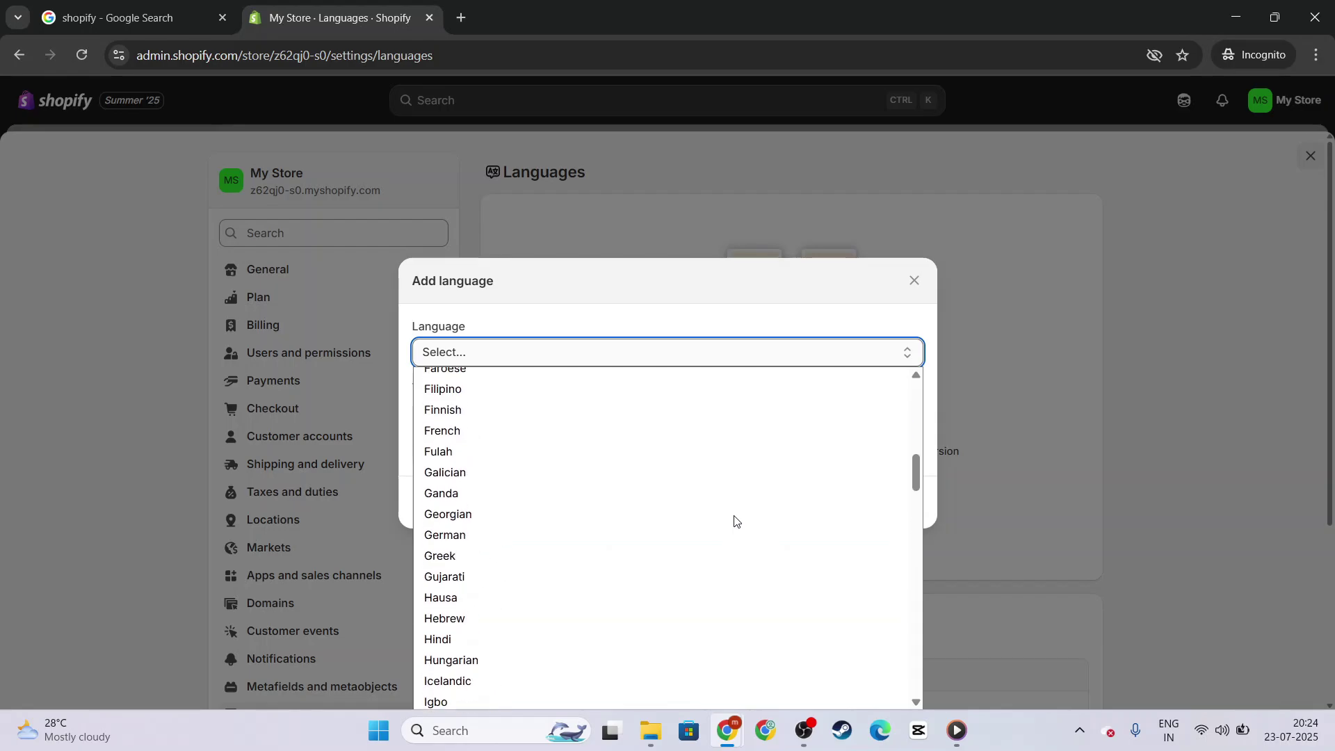
scroll(735, 521, "up", 5)
left_click(1054, 427)
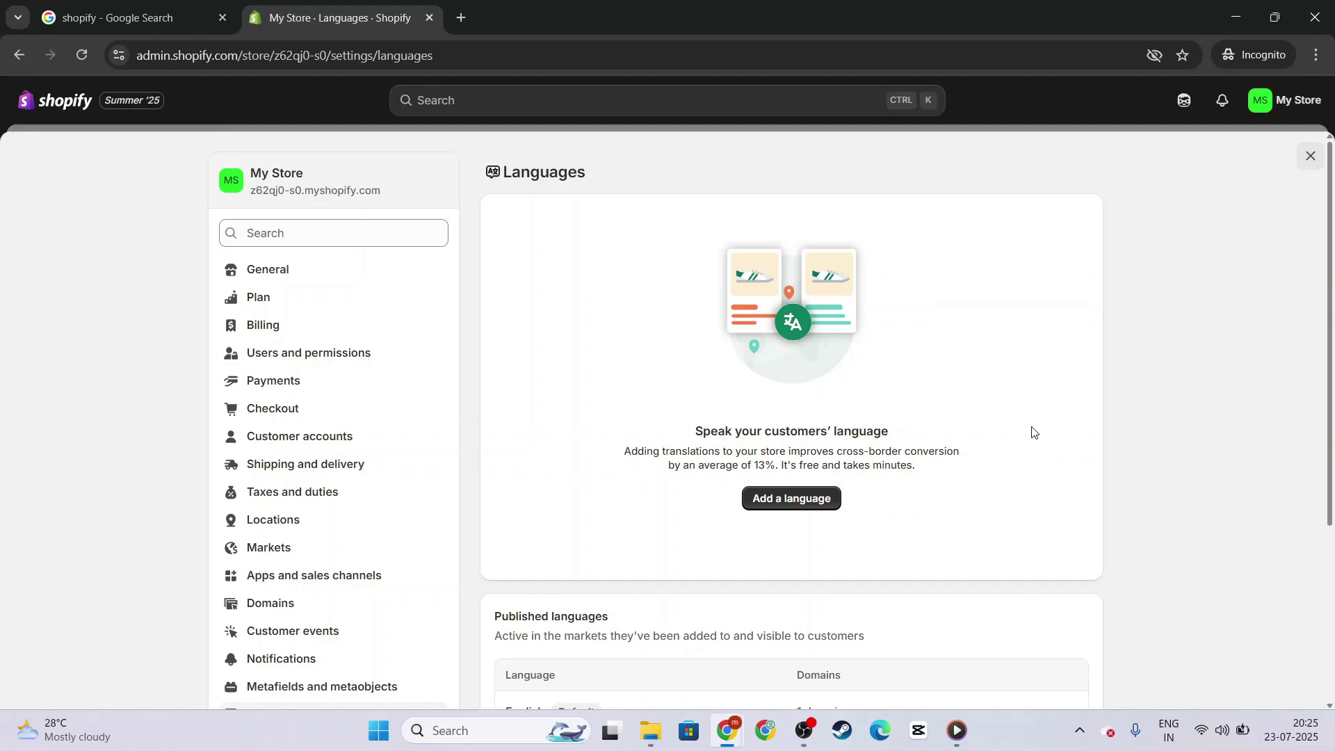
- Leave the language settings and view the store's blog posts in the content section
left_click(21, 66)
left_click(21, 65)
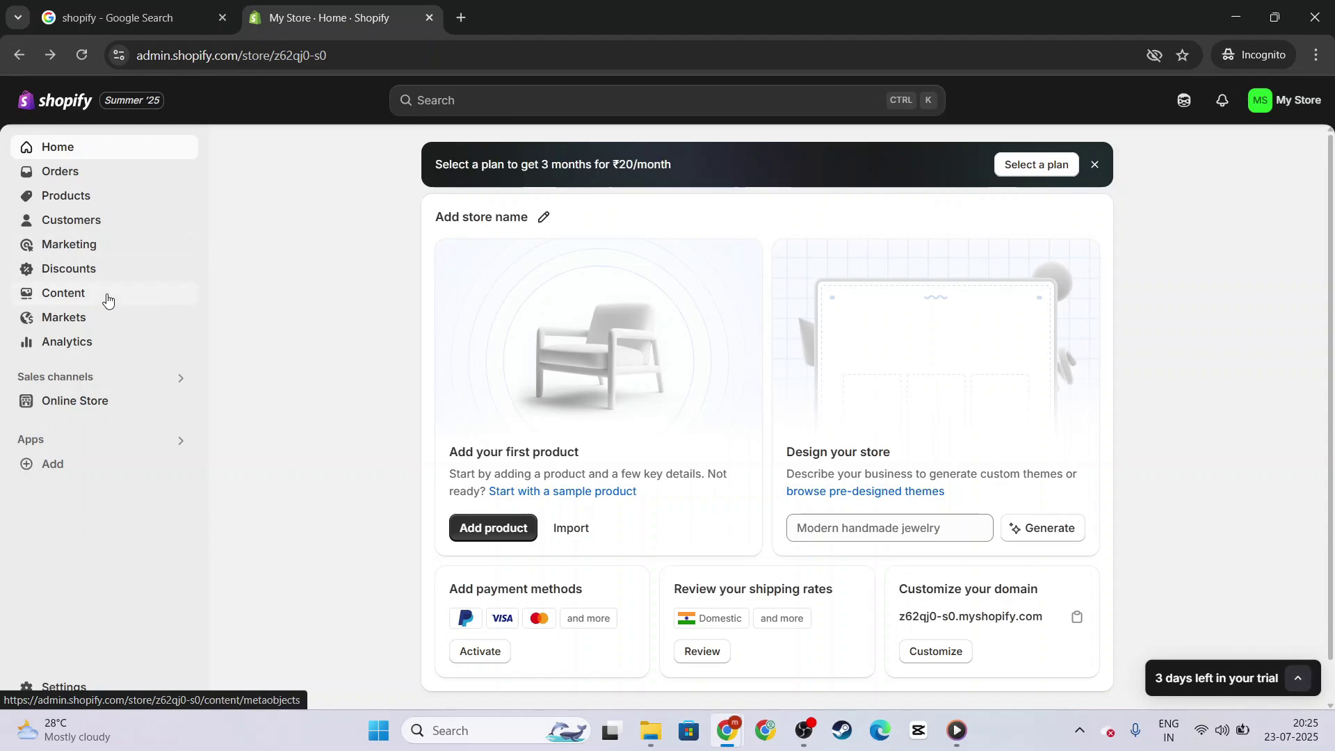
left_click(107, 296)
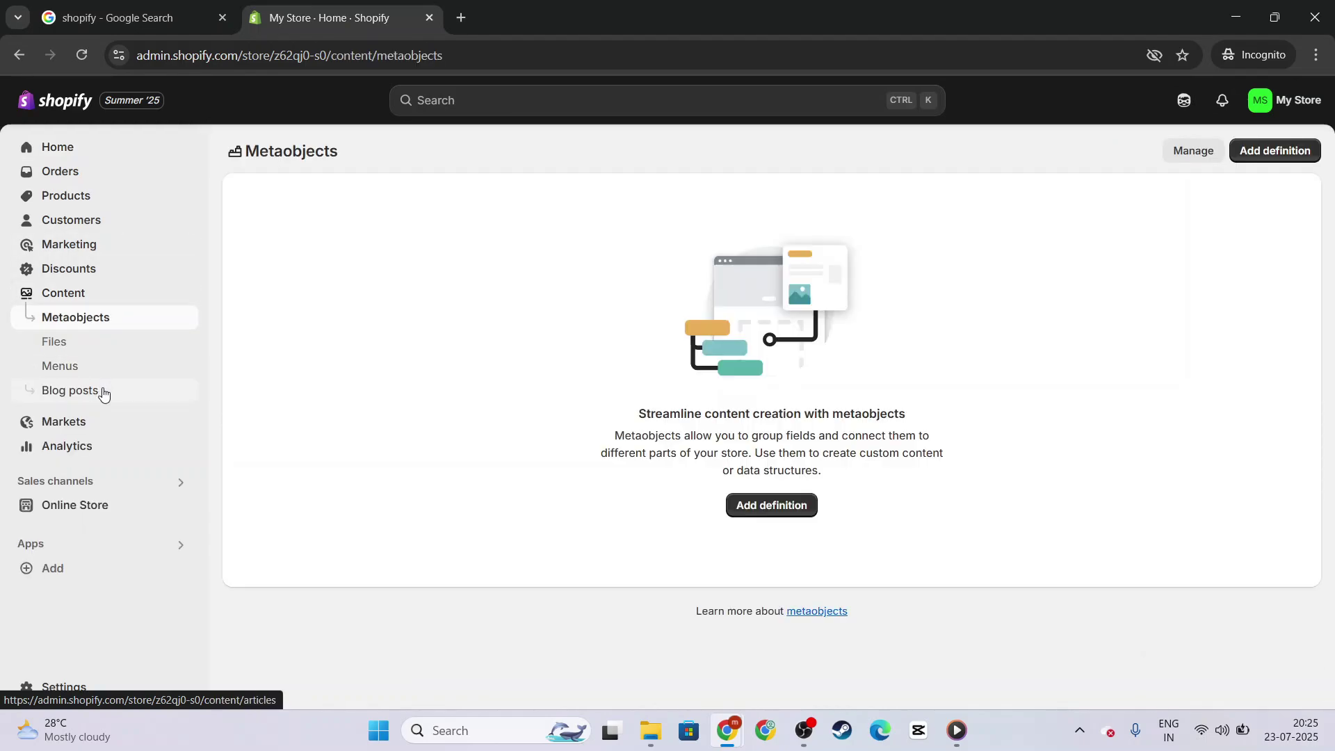
left_click(108, 393)
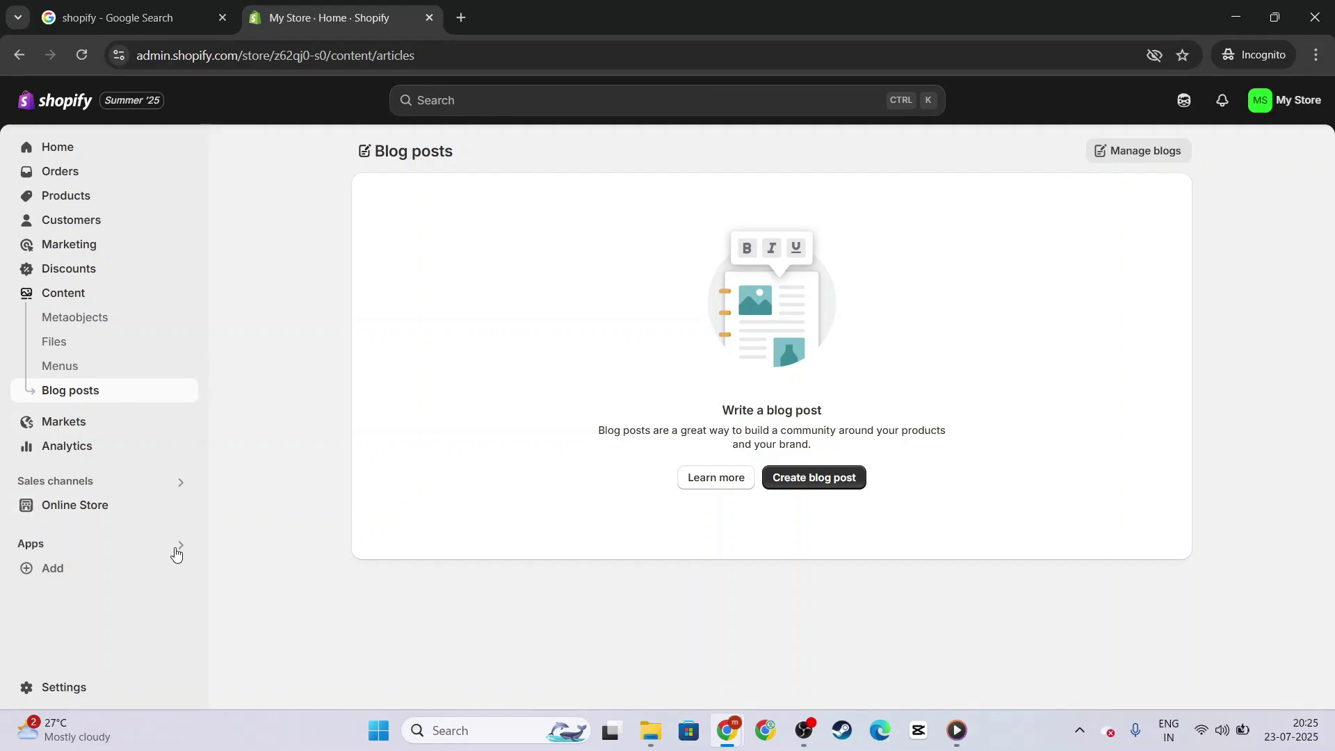
- Open the Shopify App Store from the store's app recommendations
left_click(180, 546)
left_click(73, 575)
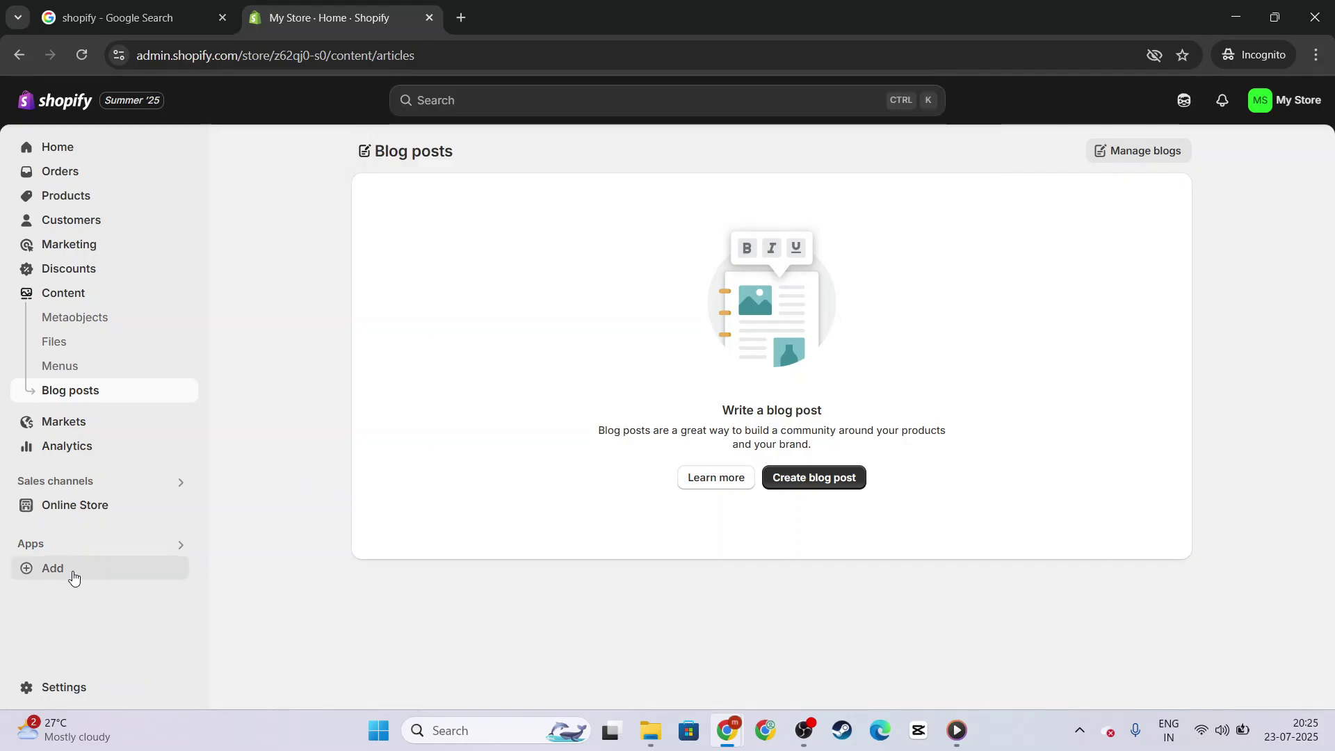
left_click(73, 573)
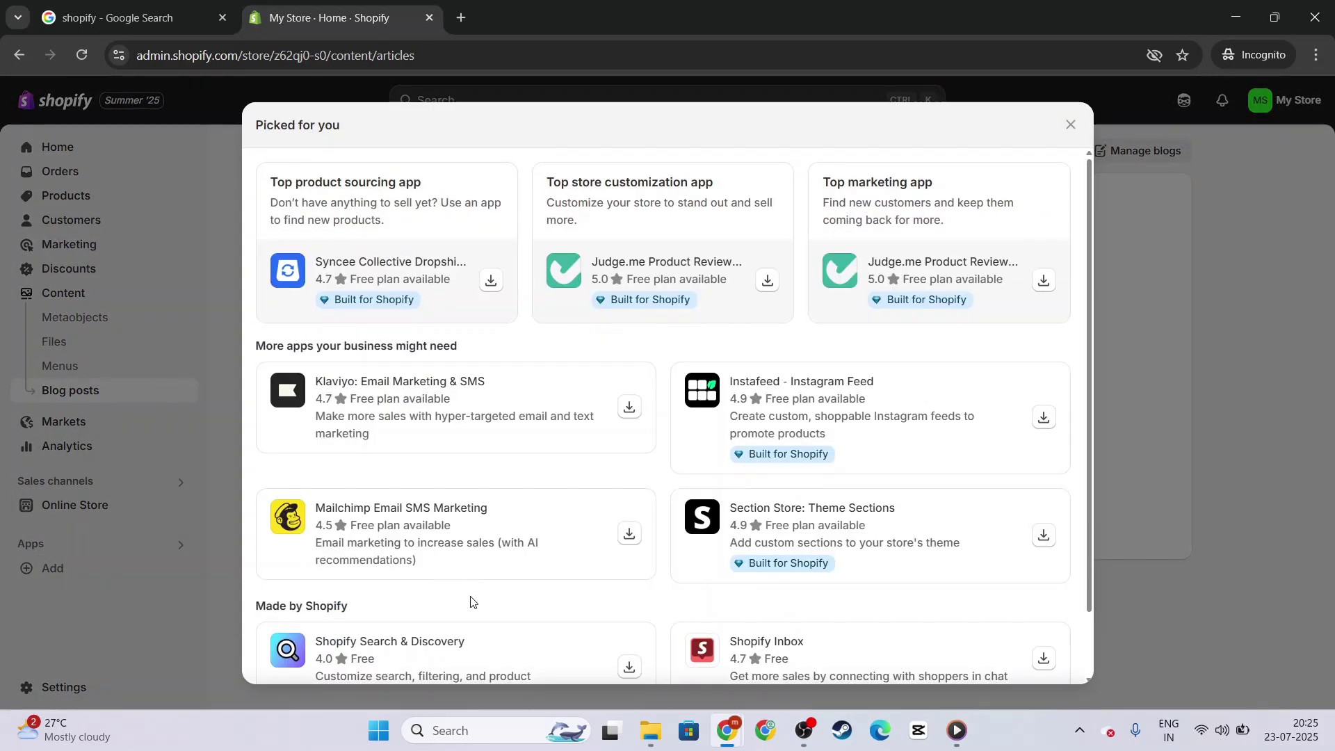
scroll(471, 603, "down", 2)
left_click(424, 658)
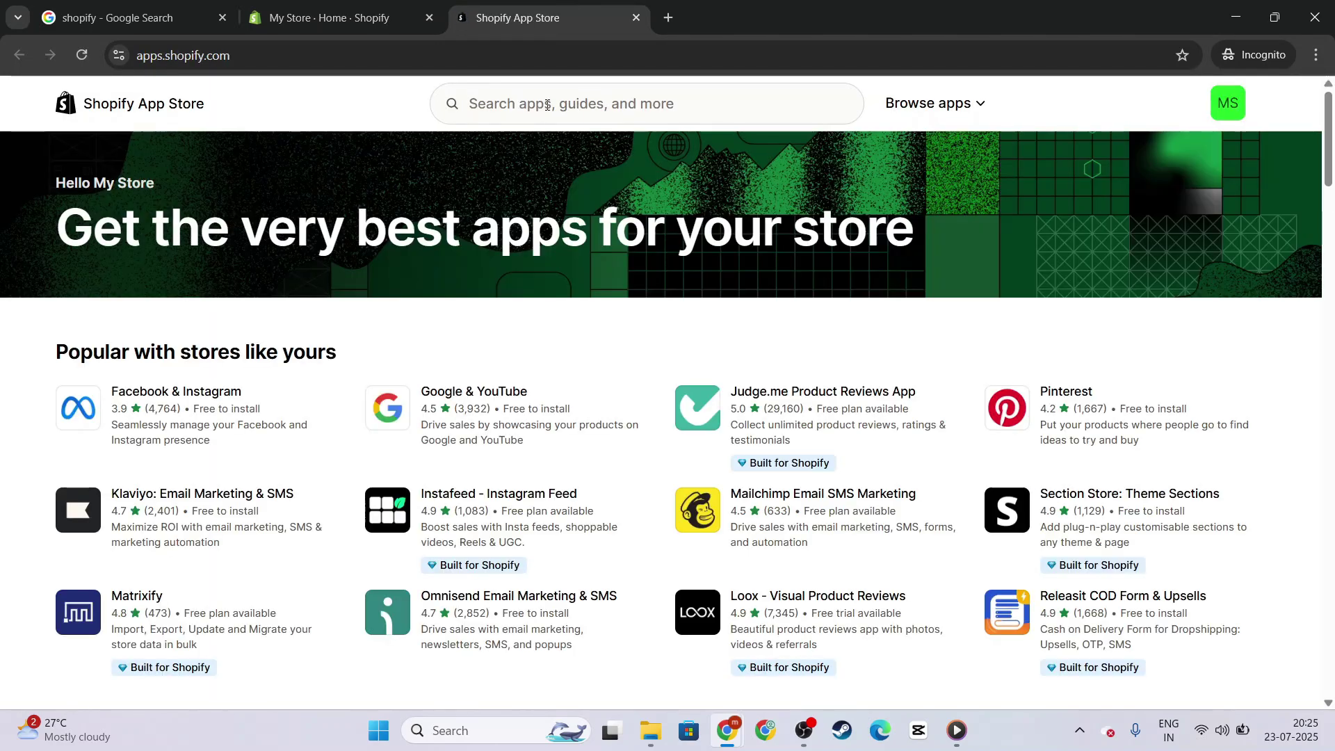
- Search the Shopify App Store for "translation apps"
left_click(547, 104)
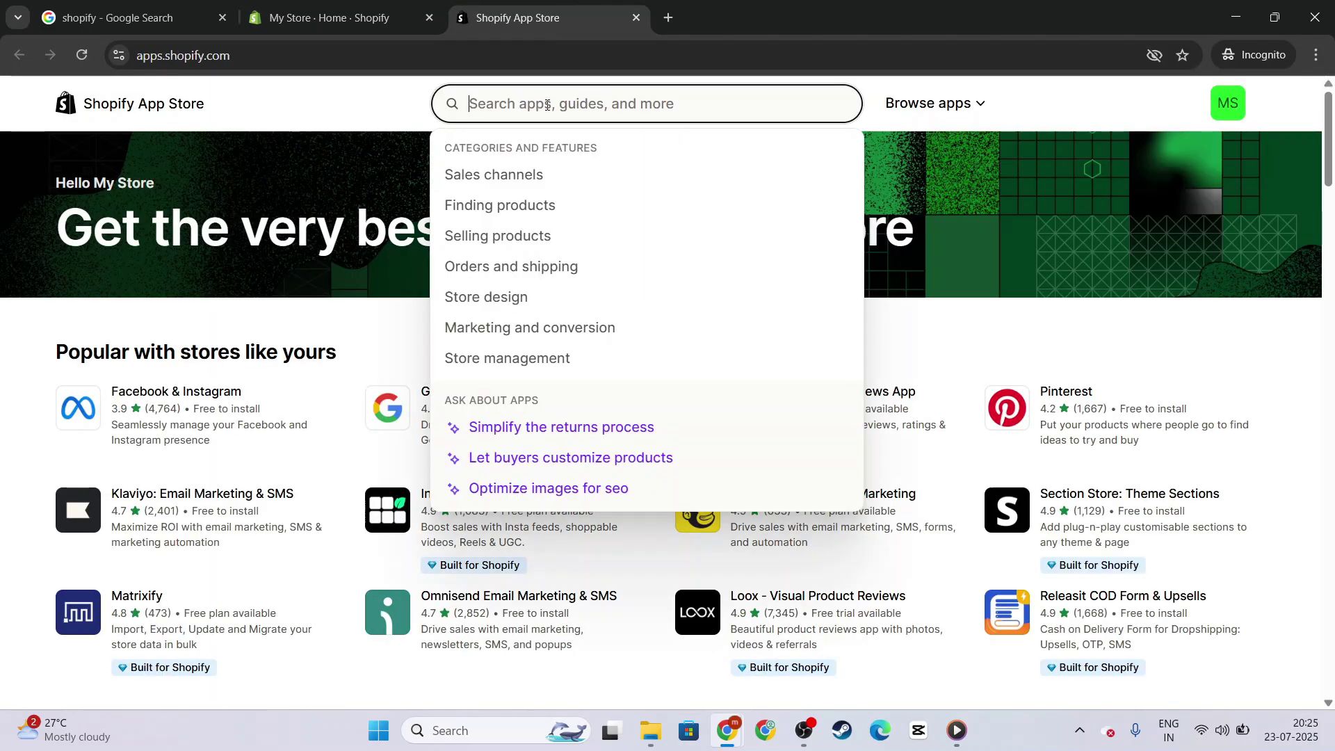
type("translat")
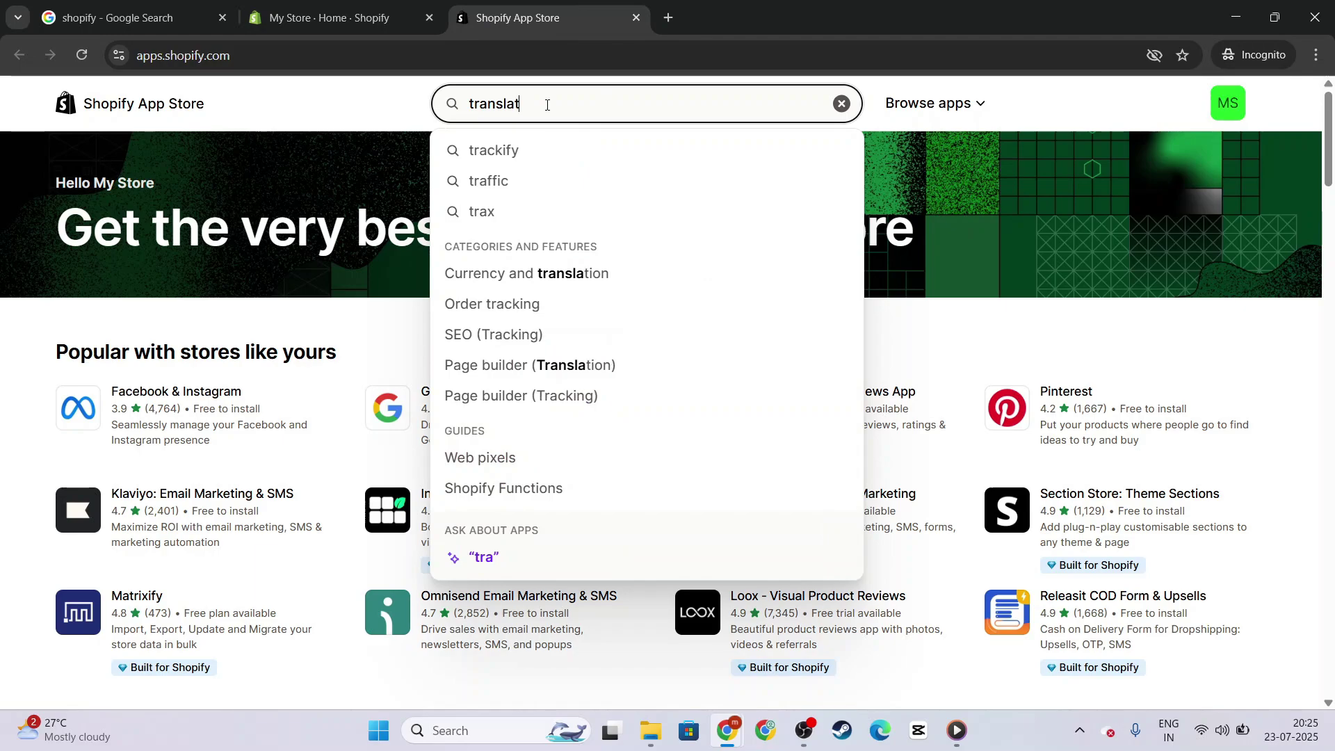
type("ion apps")
key("Return")
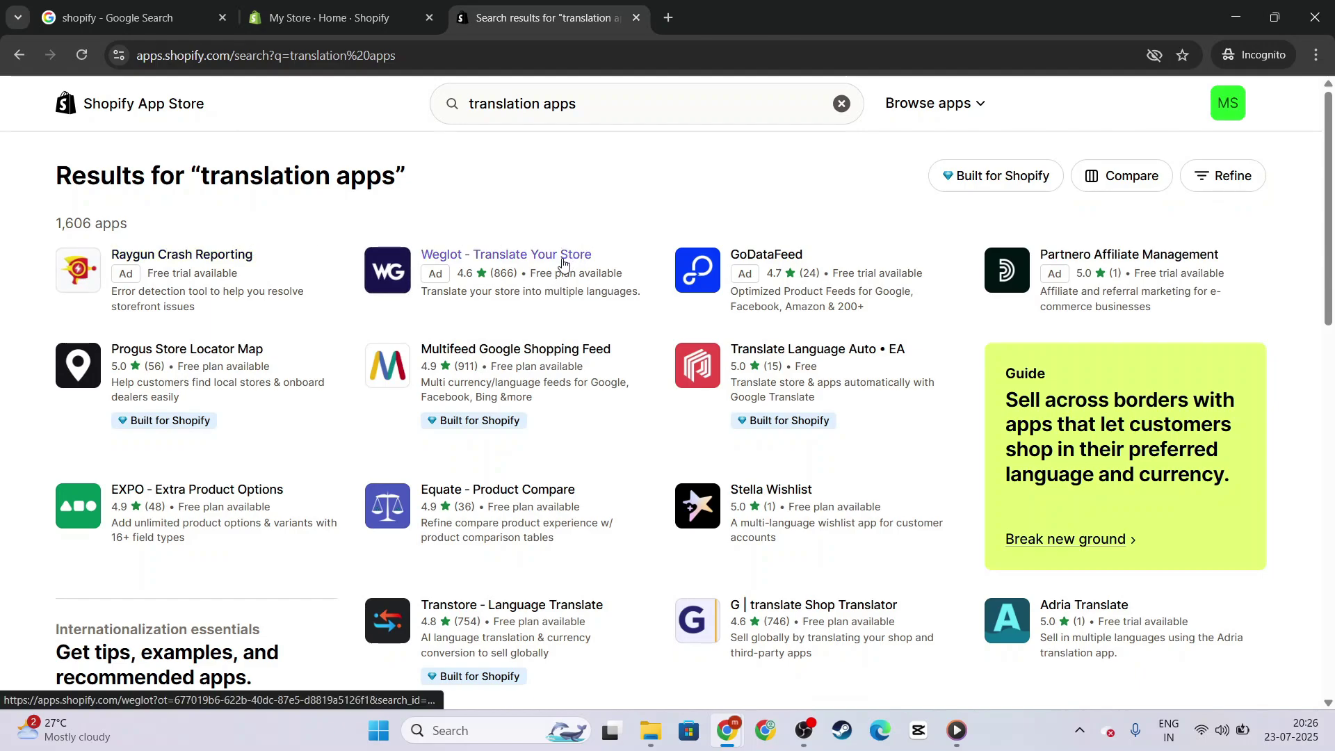
- Return to the store admin, dismiss the app recommendations, and install Shopify Translate & Adapt from the language settings
left_click(279, 27)
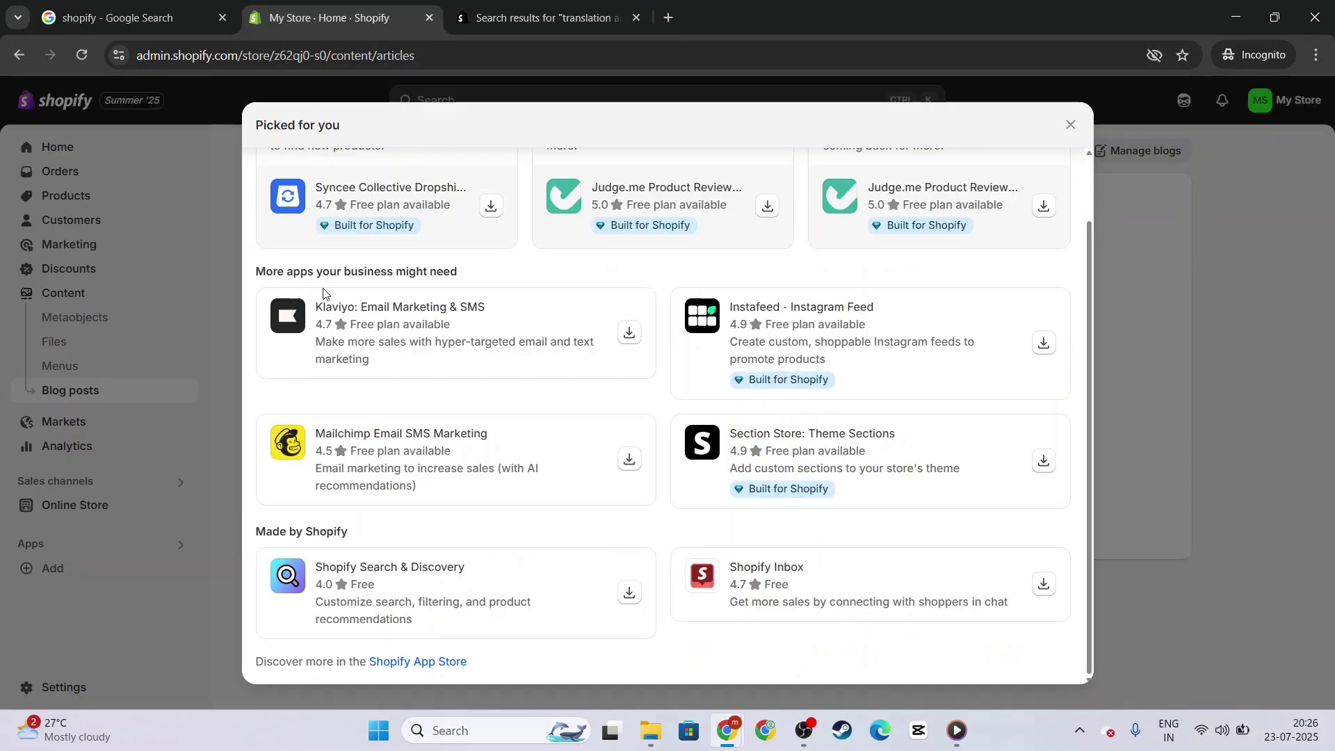
left_click(1071, 125)
left_click(74, 689)
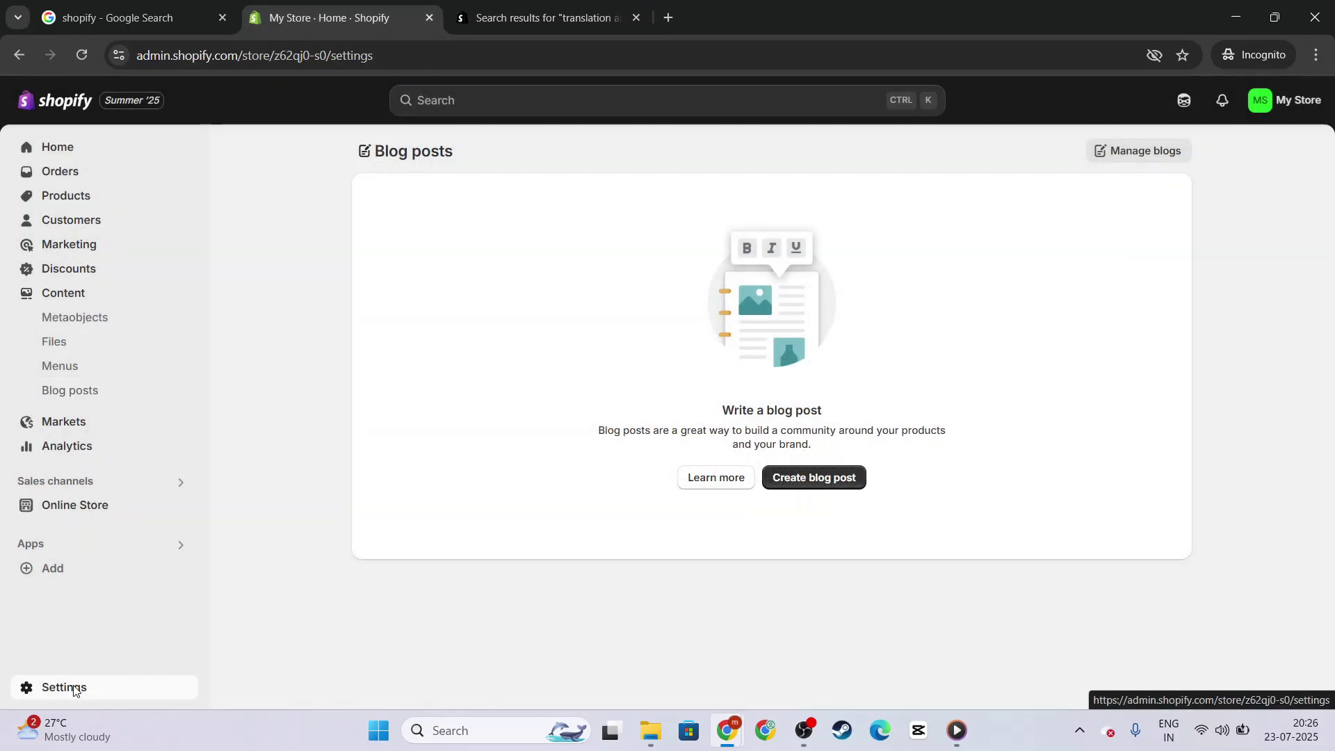
scroll(376, 581, "down", 3)
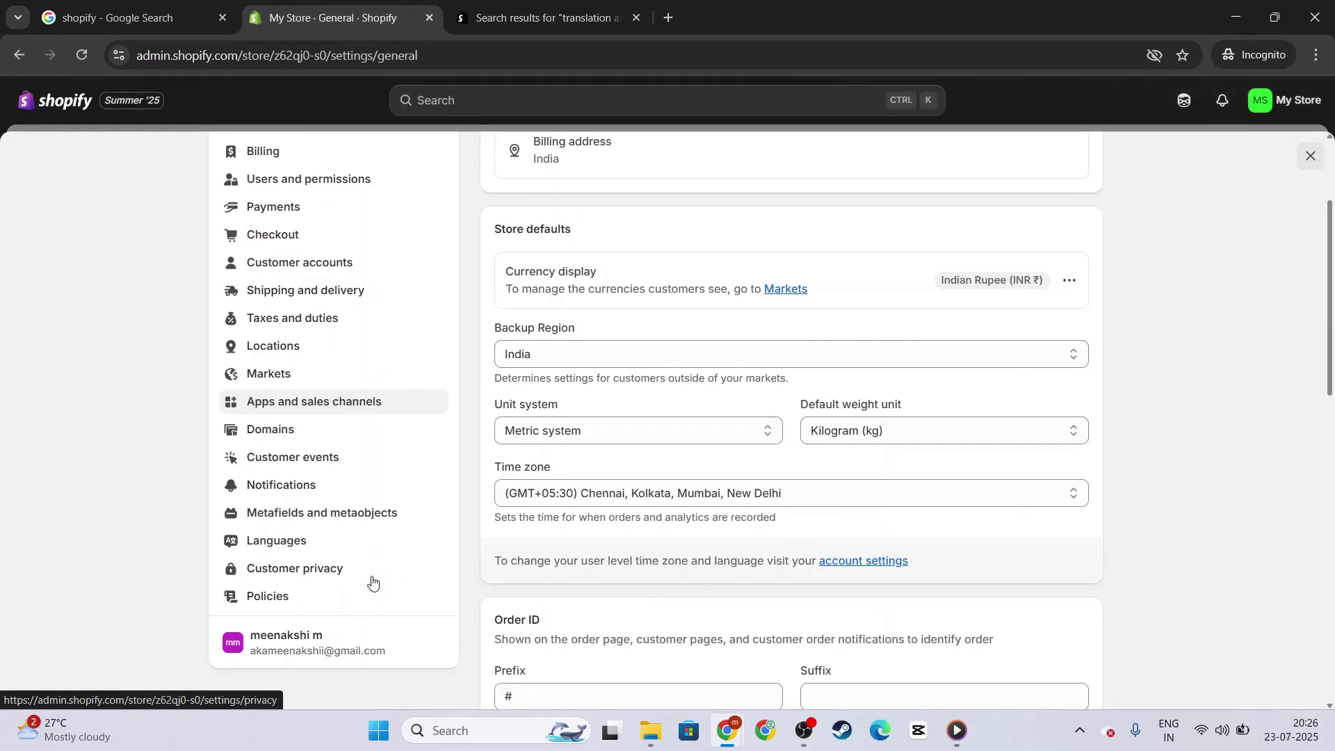
left_click(362, 546)
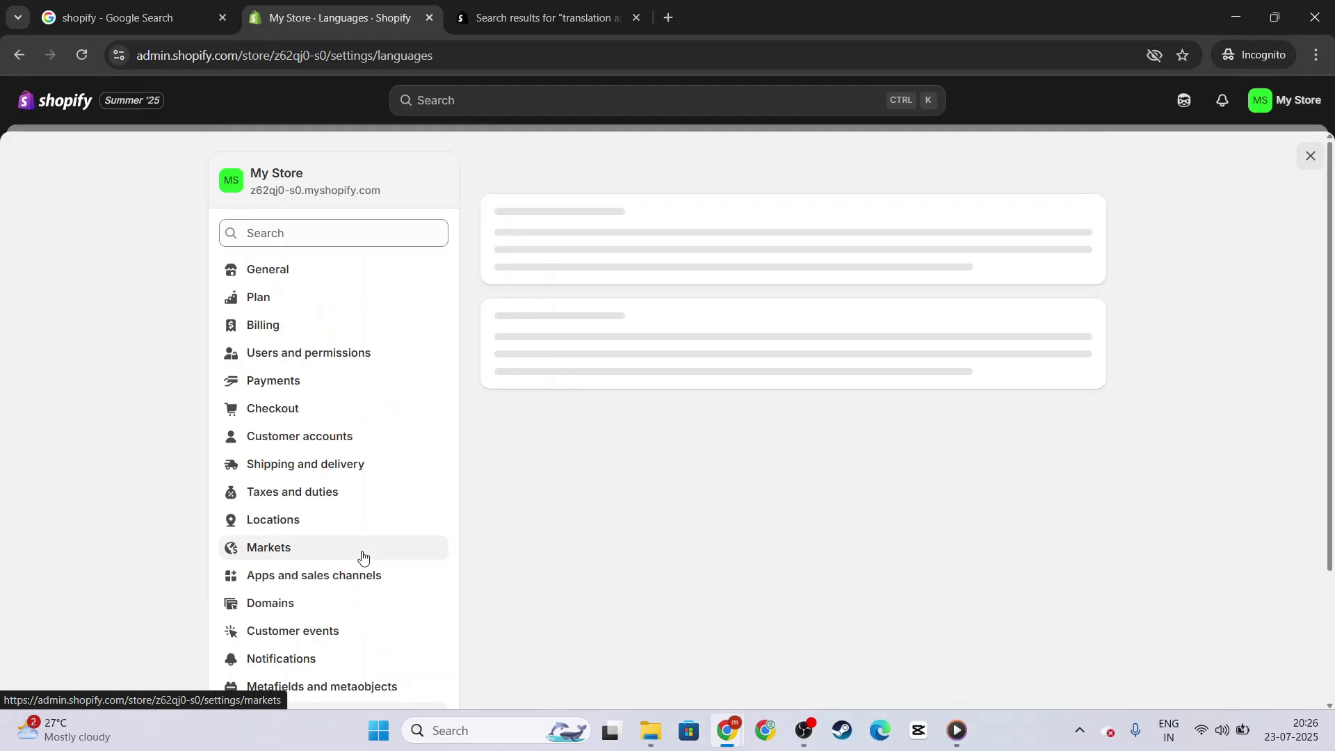
scroll(977, 558, "down", 4)
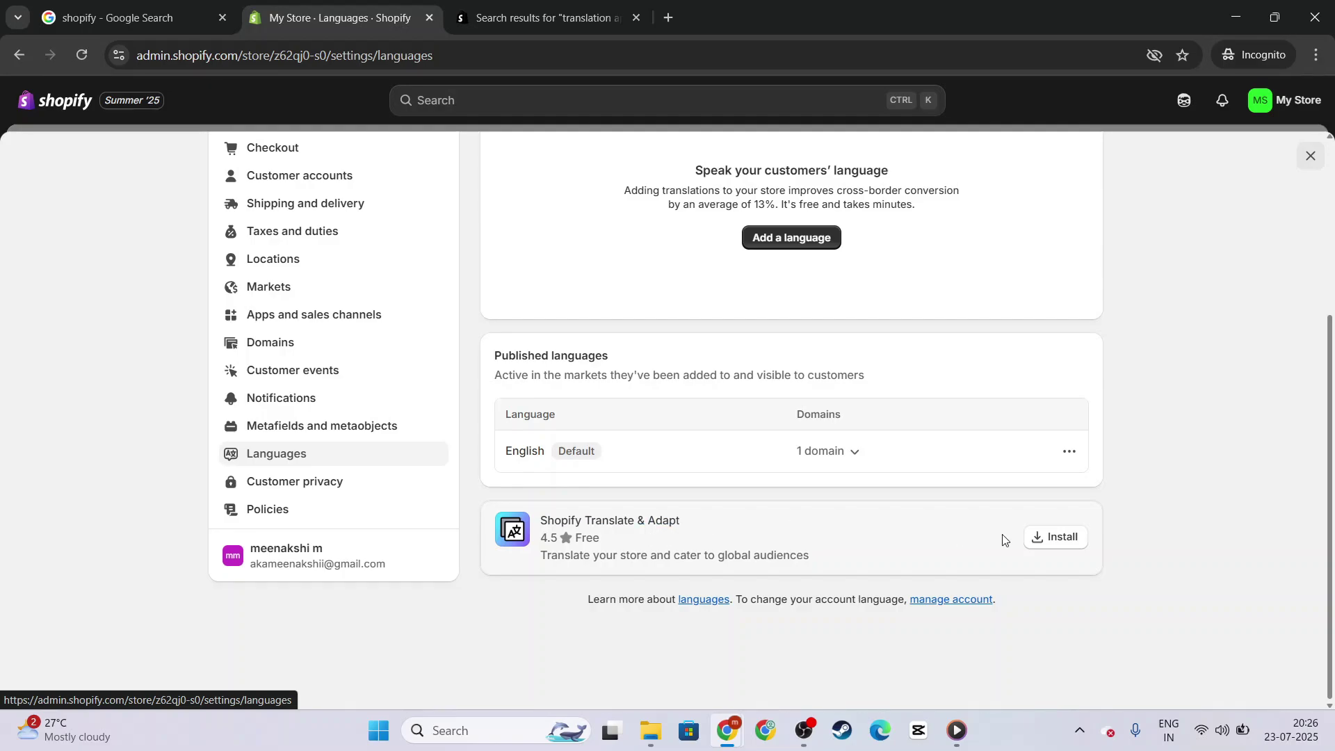
left_click(1077, 543)
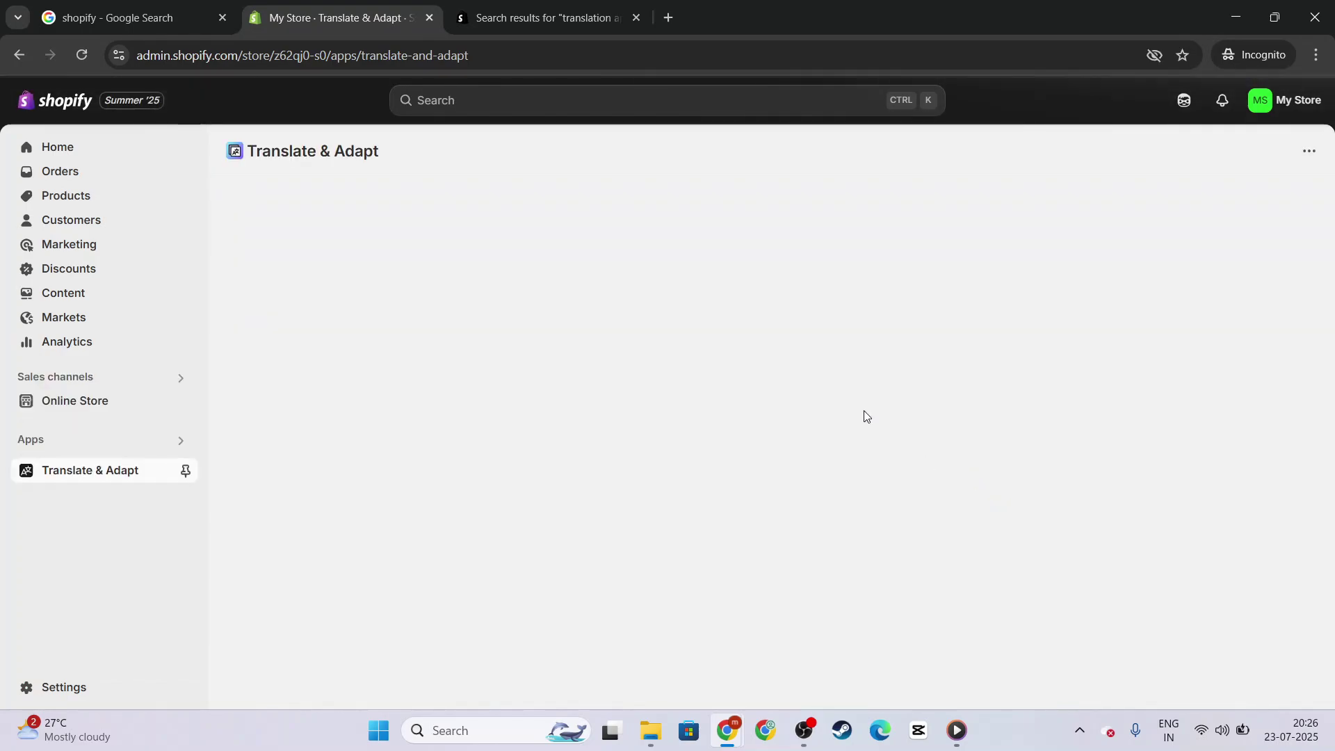
- Review the localizable content categories and the default language's management page, and reopen Translate & Adapt from there
scroll(766, 347, "down", 9)
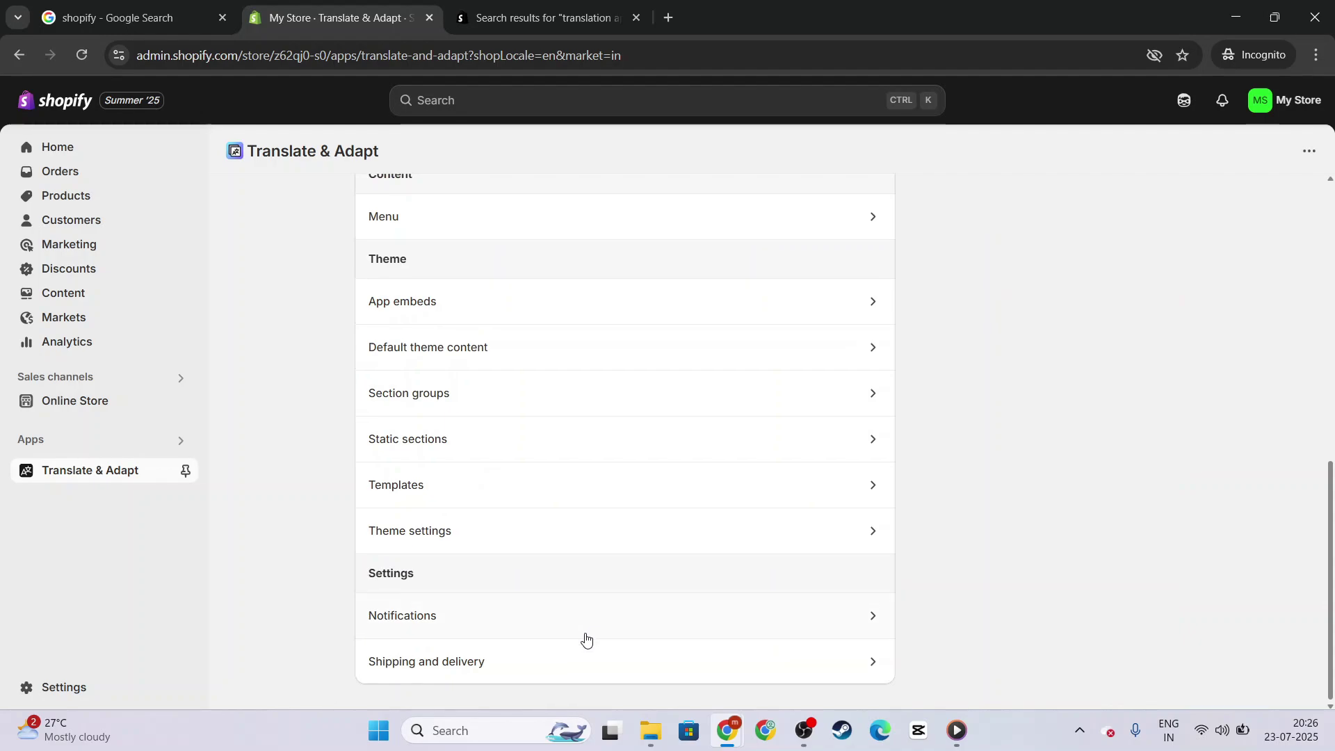
scroll(587, 639, "up", 8)
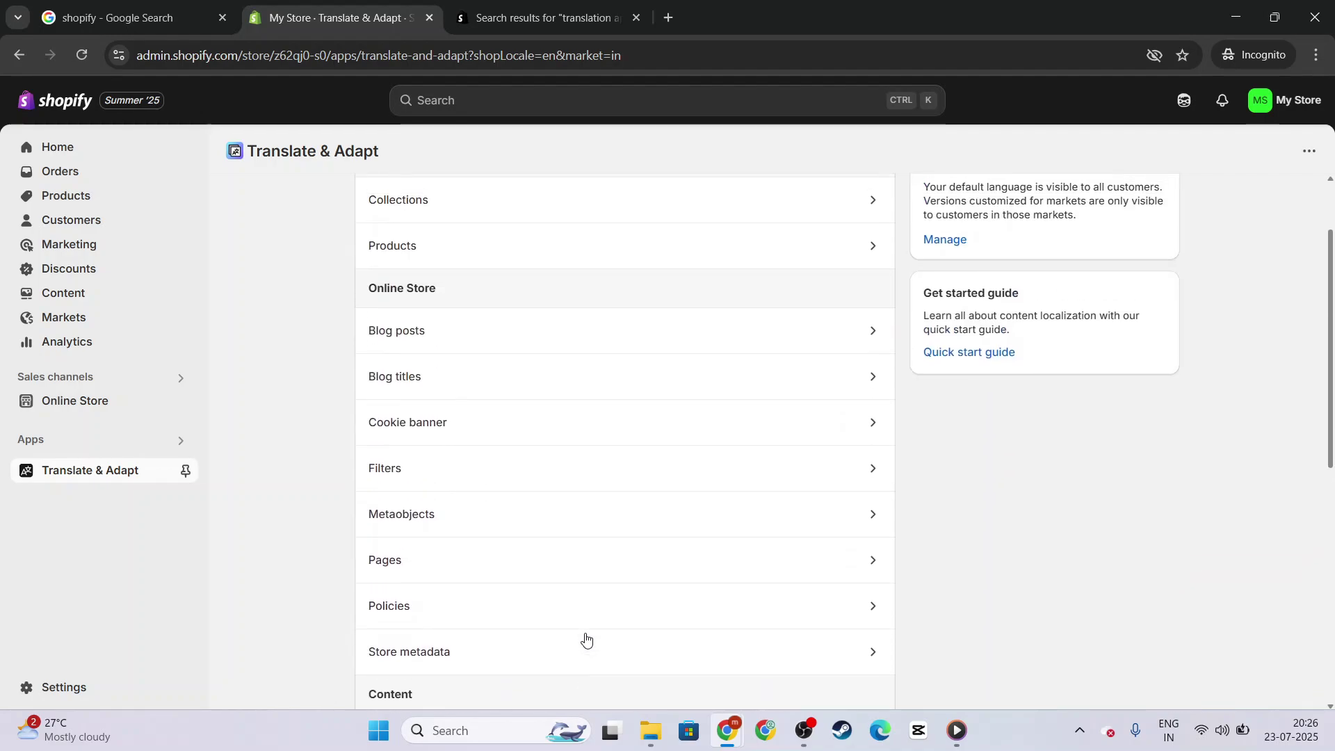
scroll(608, 570, "up", 2)
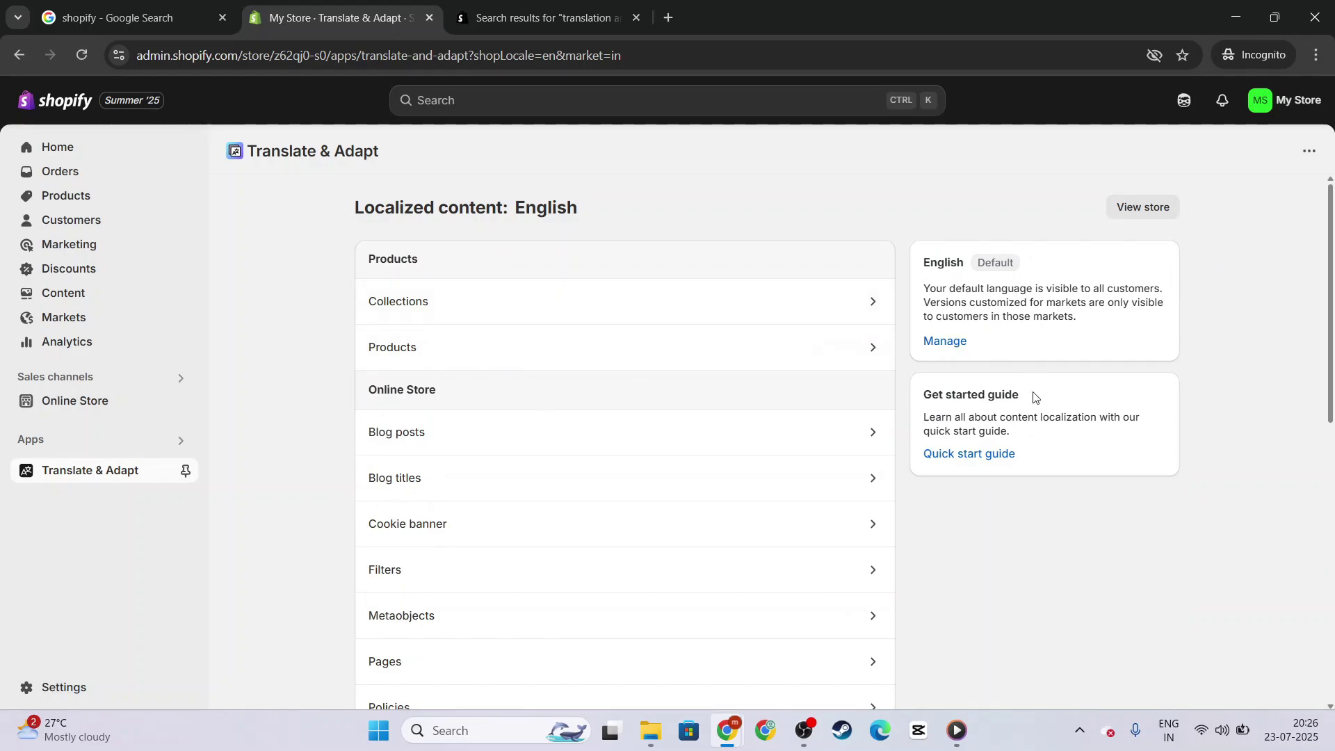
left_click(947, 340)
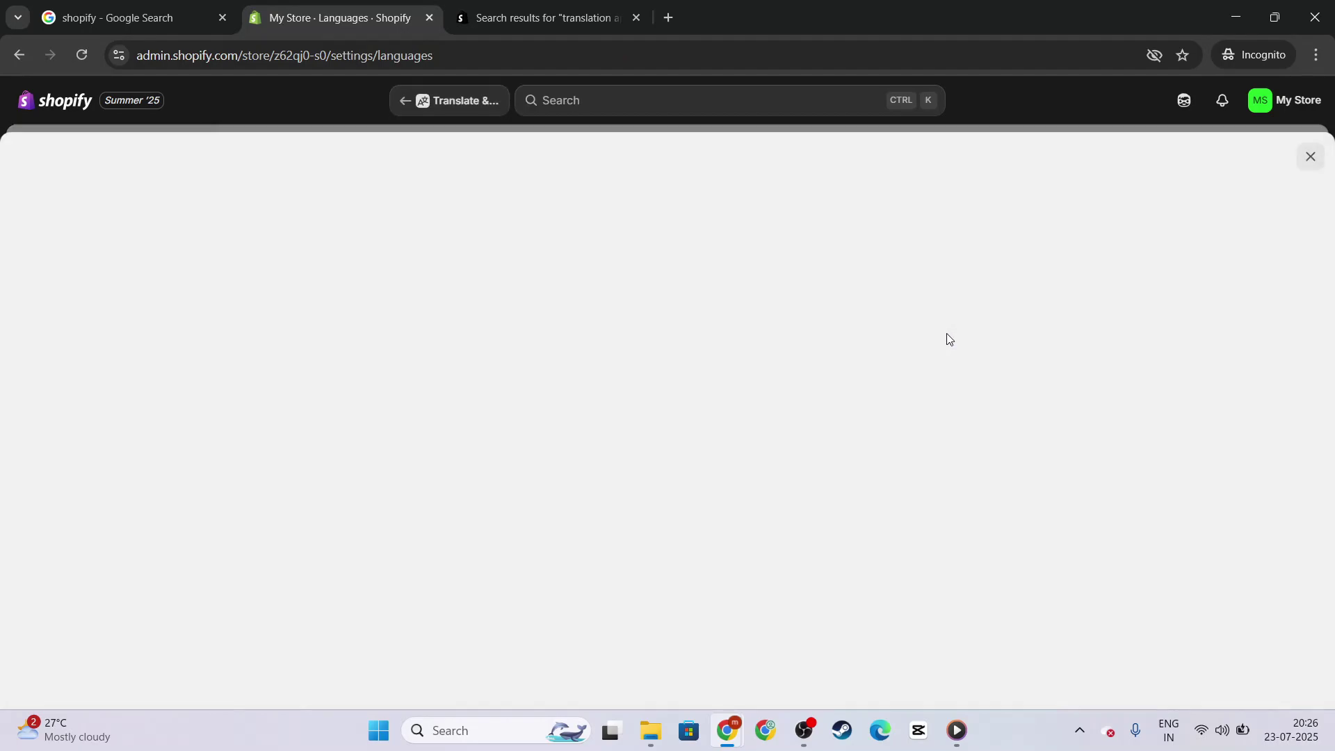
scroll(923, 472, "down", 3)
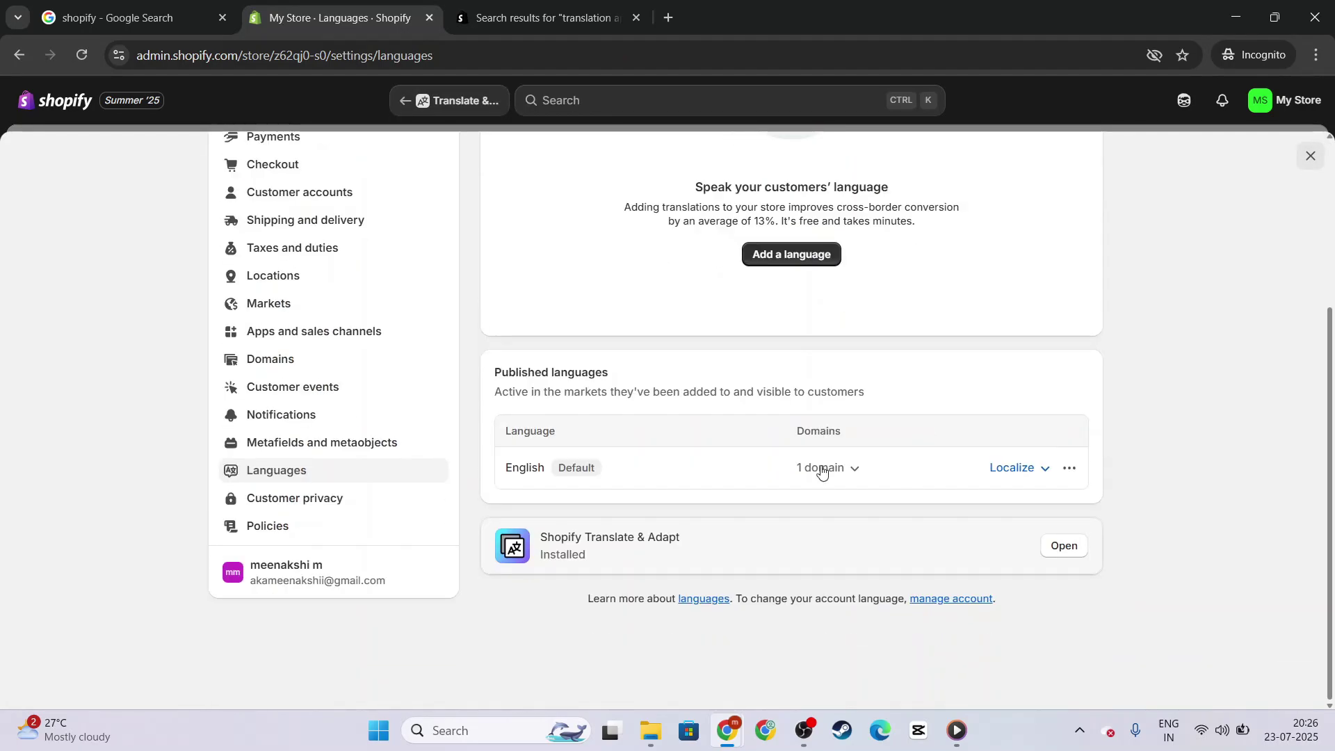
left_click(1064, 546)
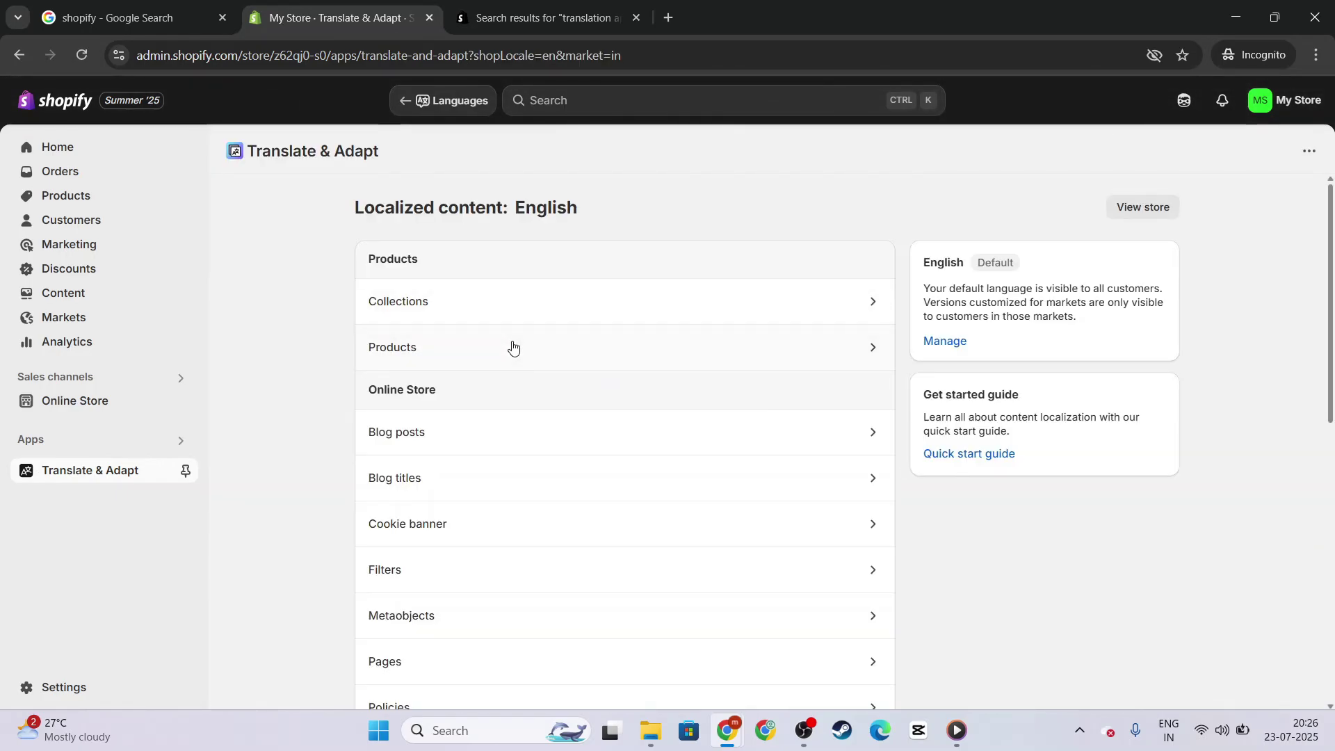
- Check the product localization editor, dismissing its getting-started guide, and return to the list of localized content to review its categories
left_click(509, 346)
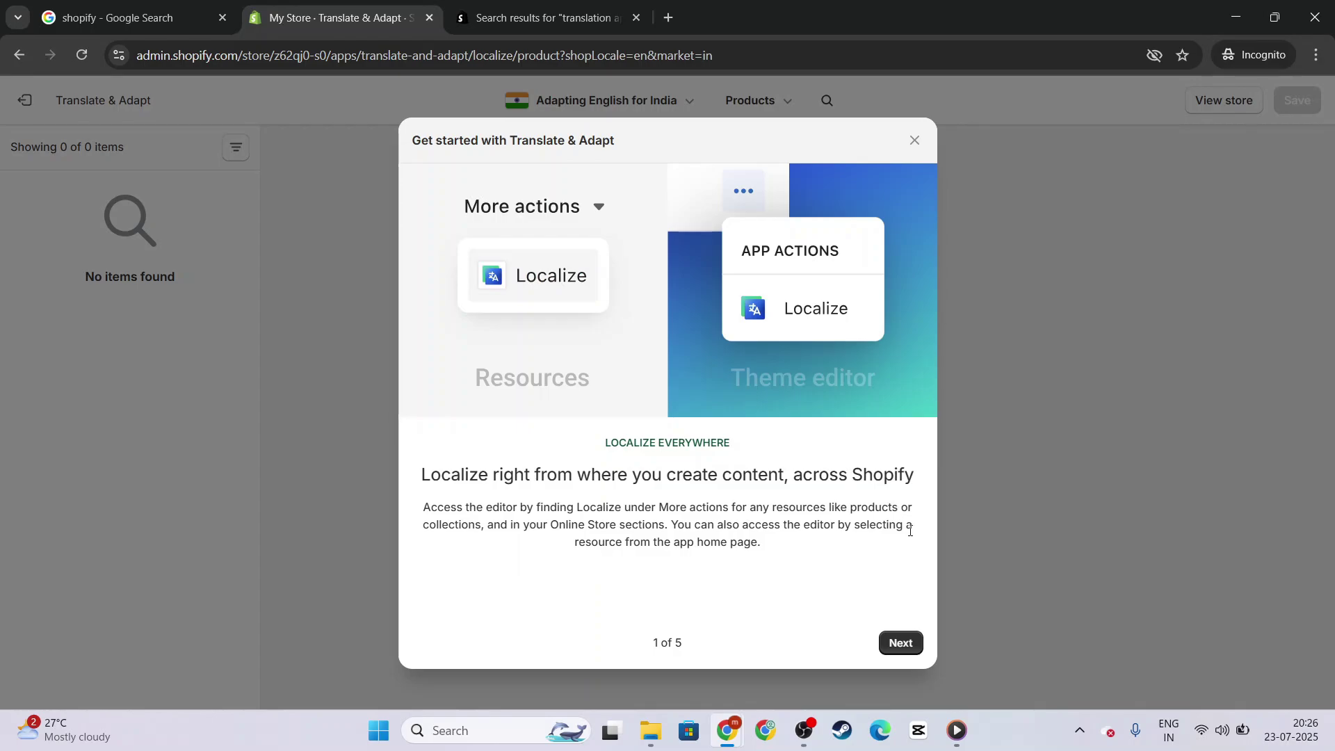
left_click(904, 643)
left_click(904, 643)
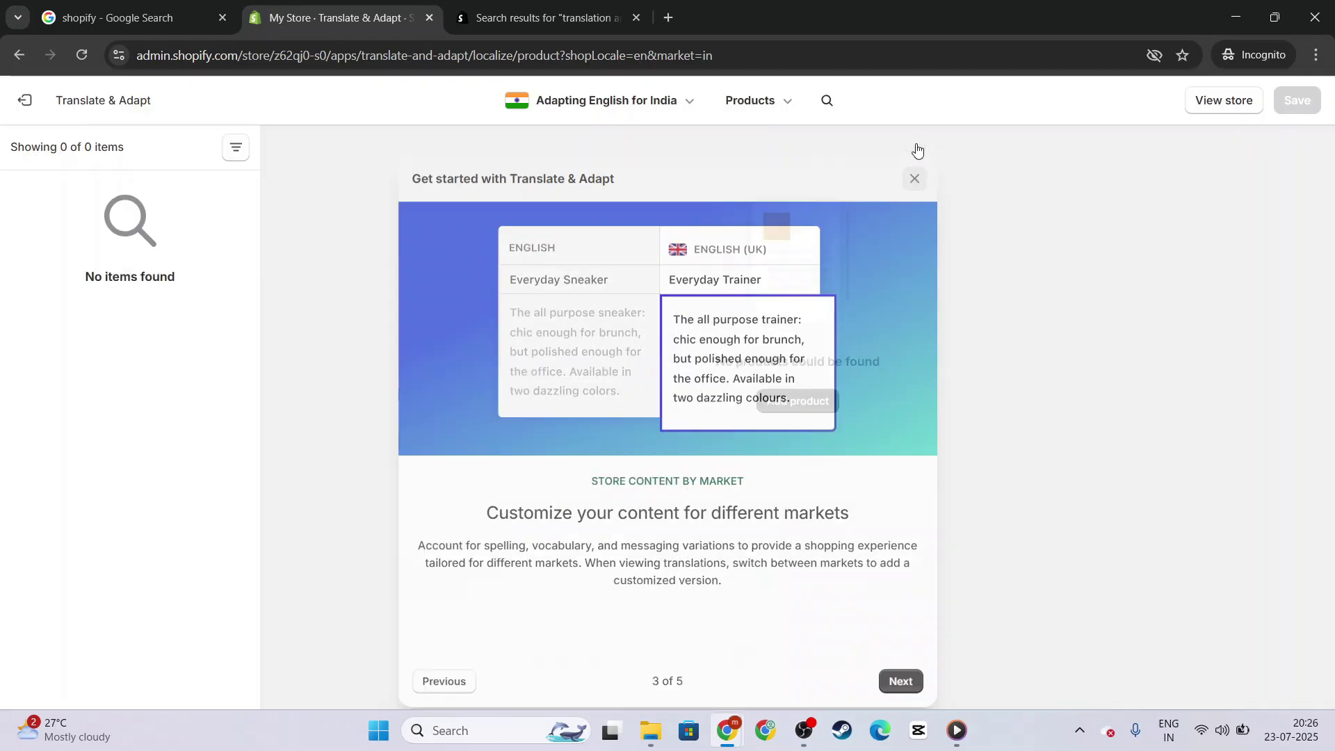
left_click(918, 151)
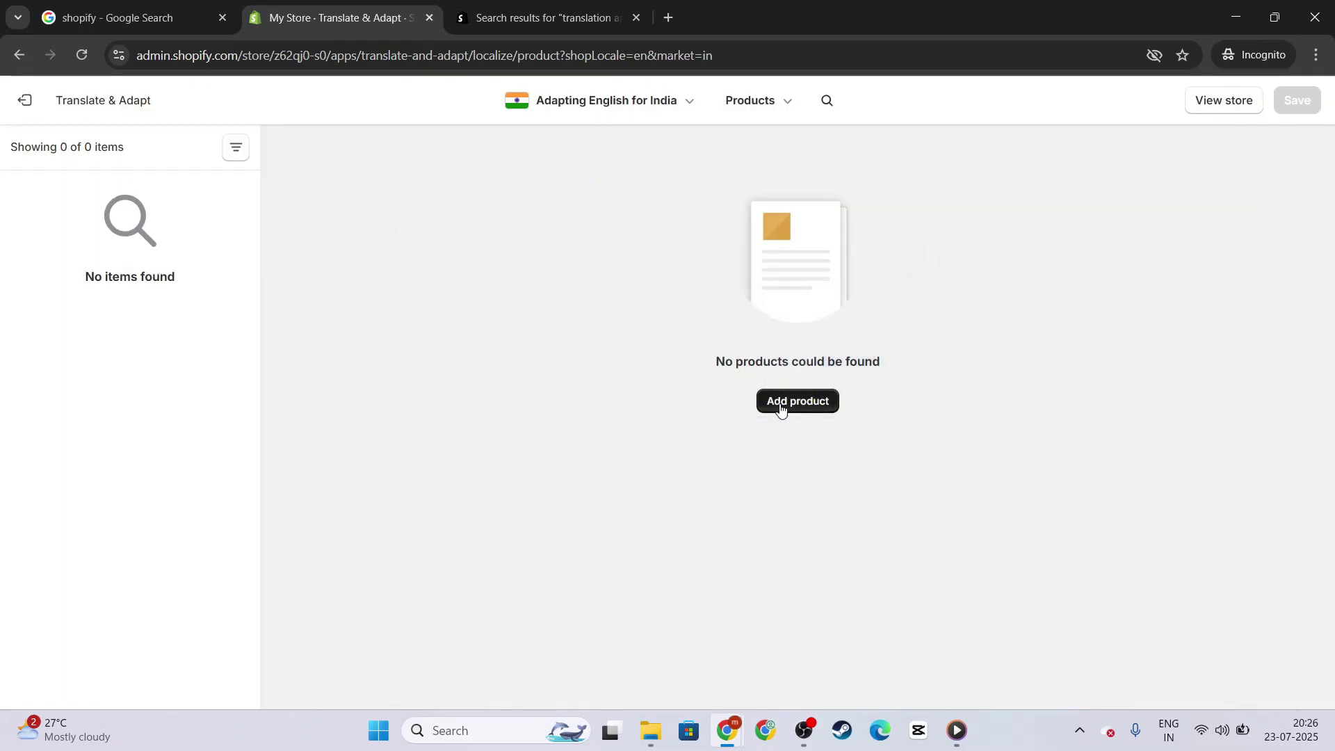
left_click(19, 55)
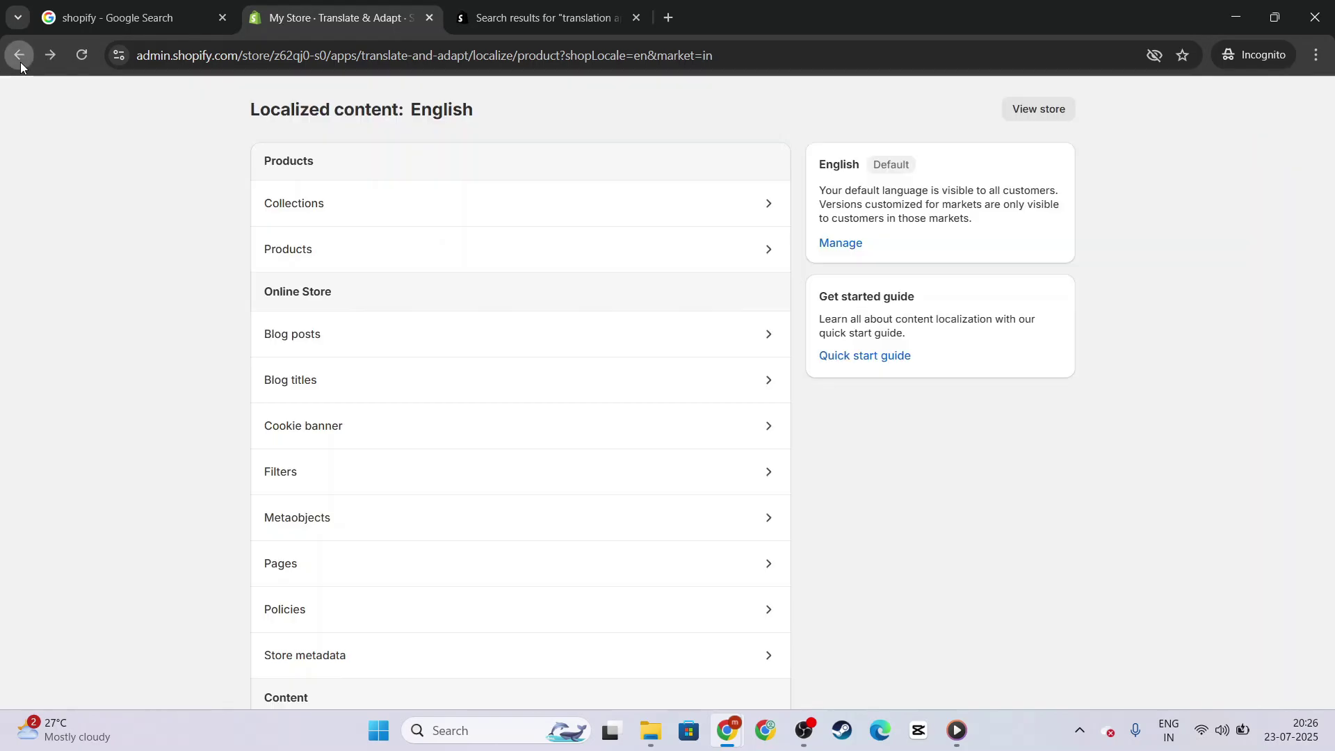
scroll(598, 387, "down", 9)
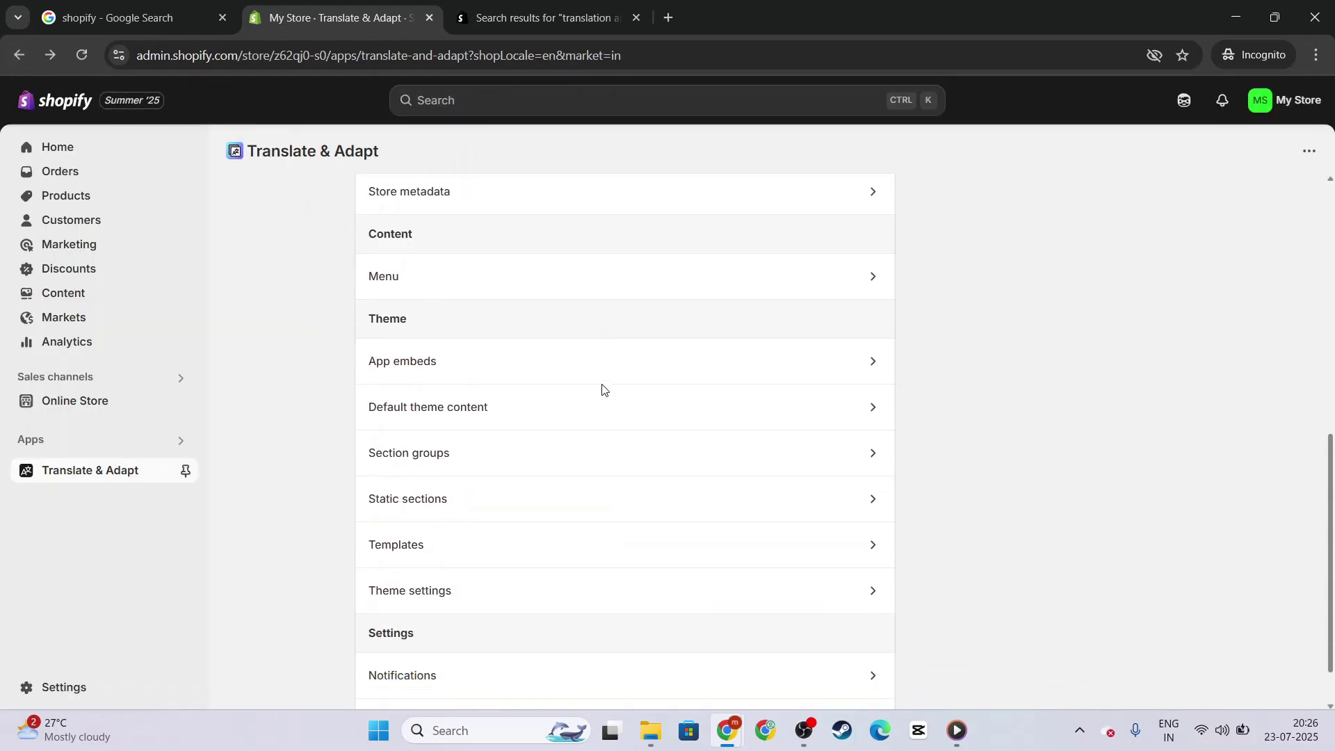